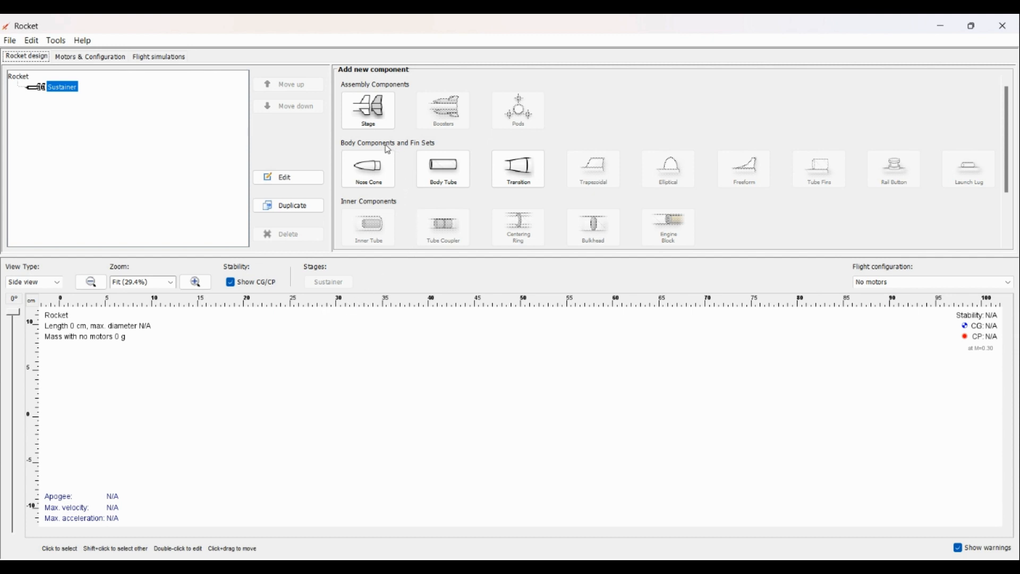
Step: Add a nose cone without choosing a preset and set its component material to Fiberglass (1.85 g/cm³)
left_click(358, 173)
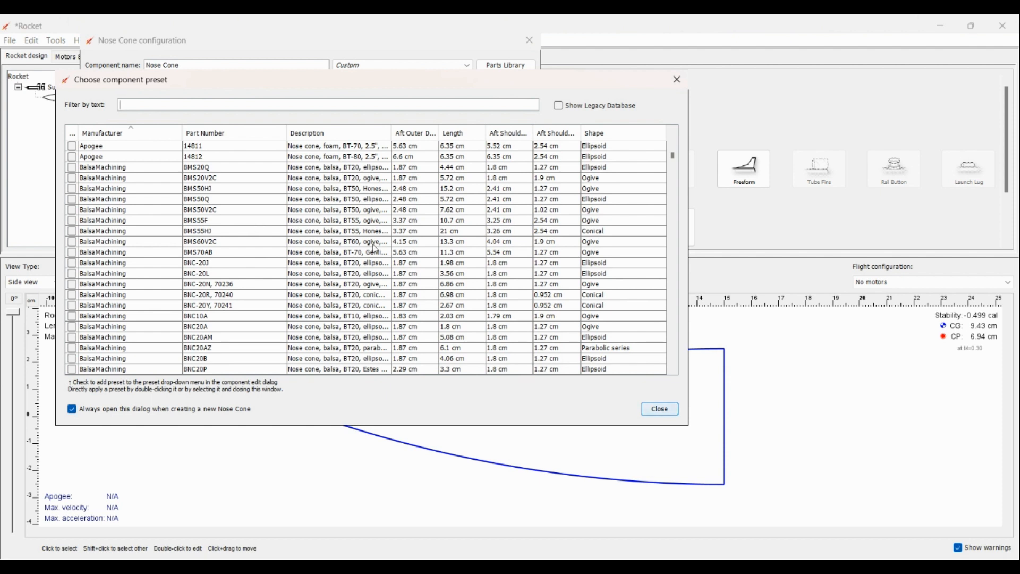
left_click(659, 409)
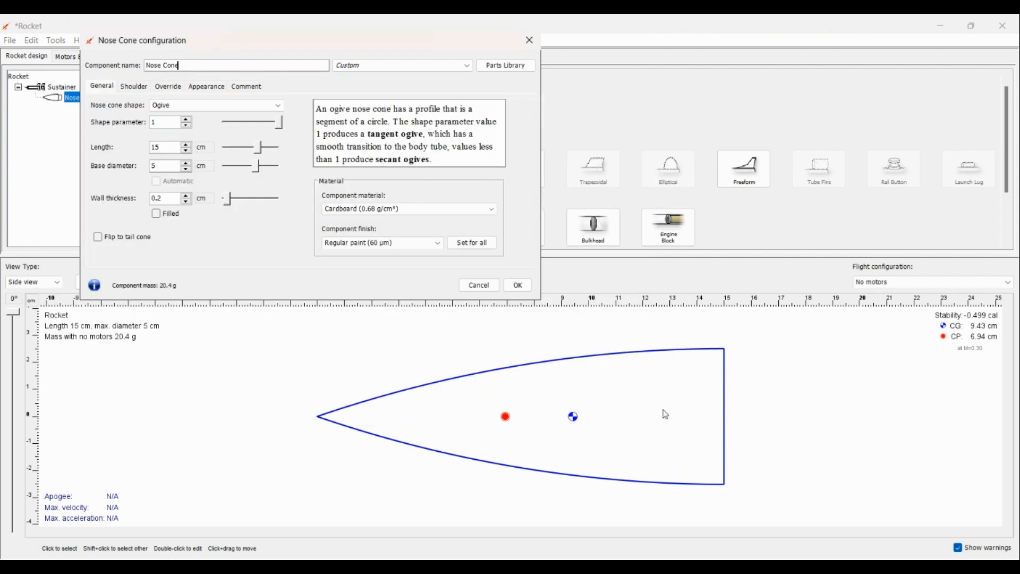
left_click(379, 209)
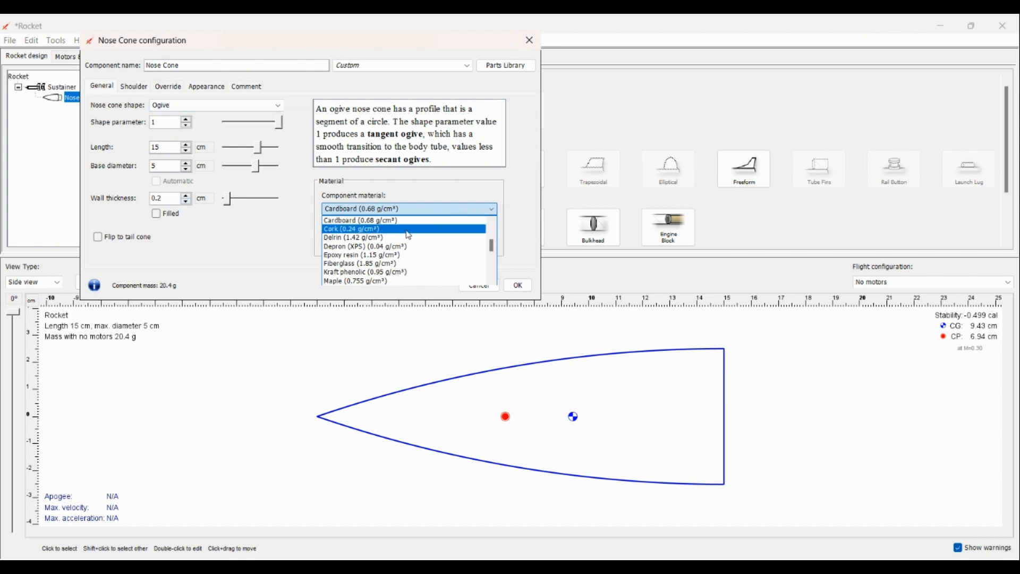
left_click(369, 264)
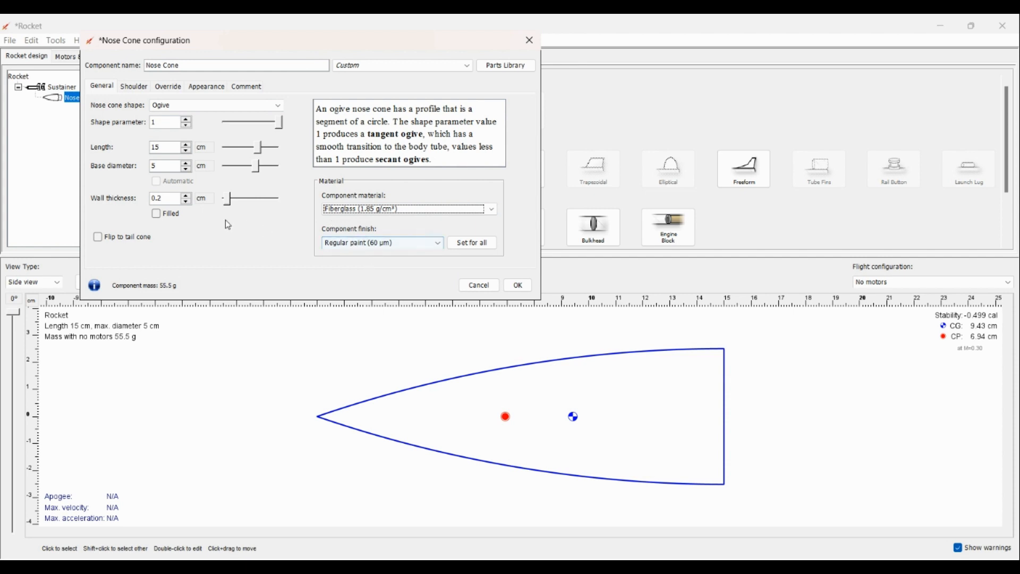
Step: Try the Conical, Ellipsoid, Power series, Parabolic series and Haack series nose cone shapes, then return to Ogive
left_click(204, 108)
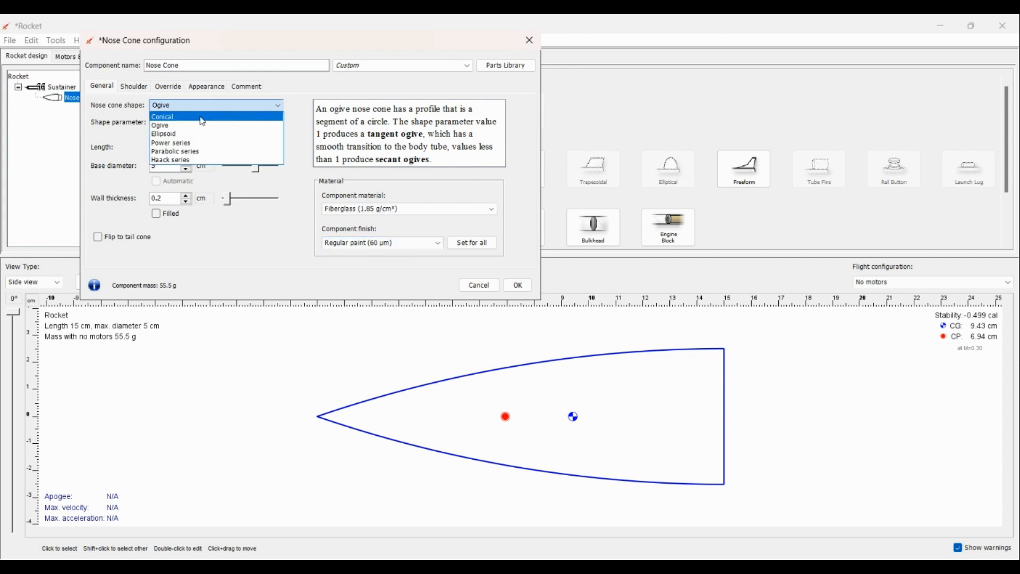
left_click(202, 118)
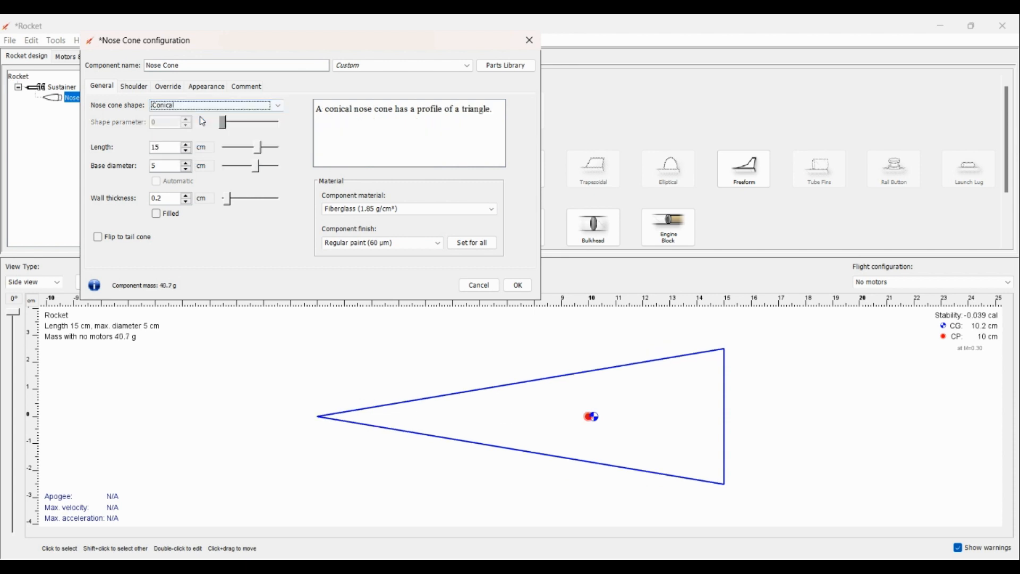
left_click(227, 103)
left_click(222, 126)
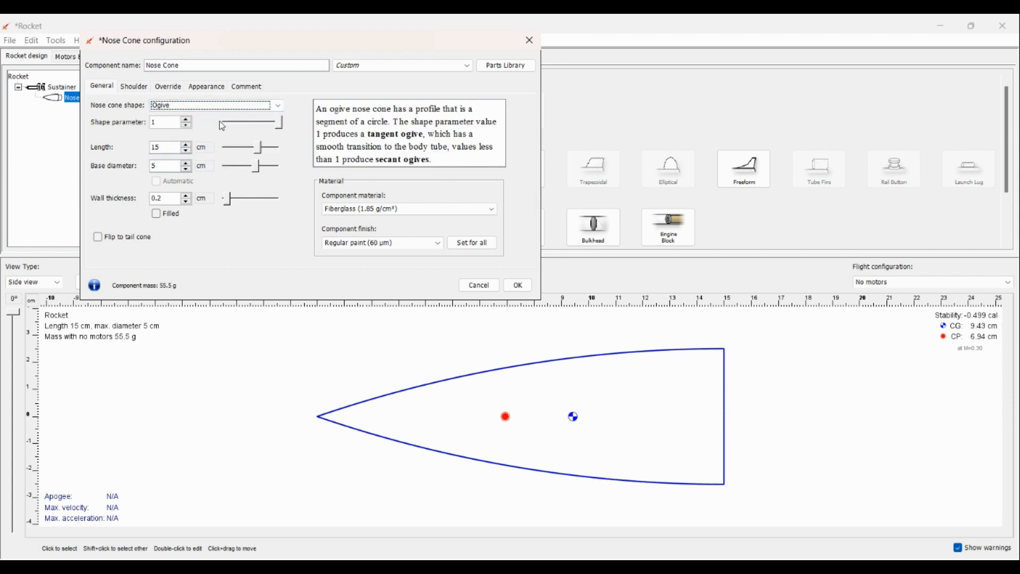
left_click(220, 105)
left_click(231, 134)
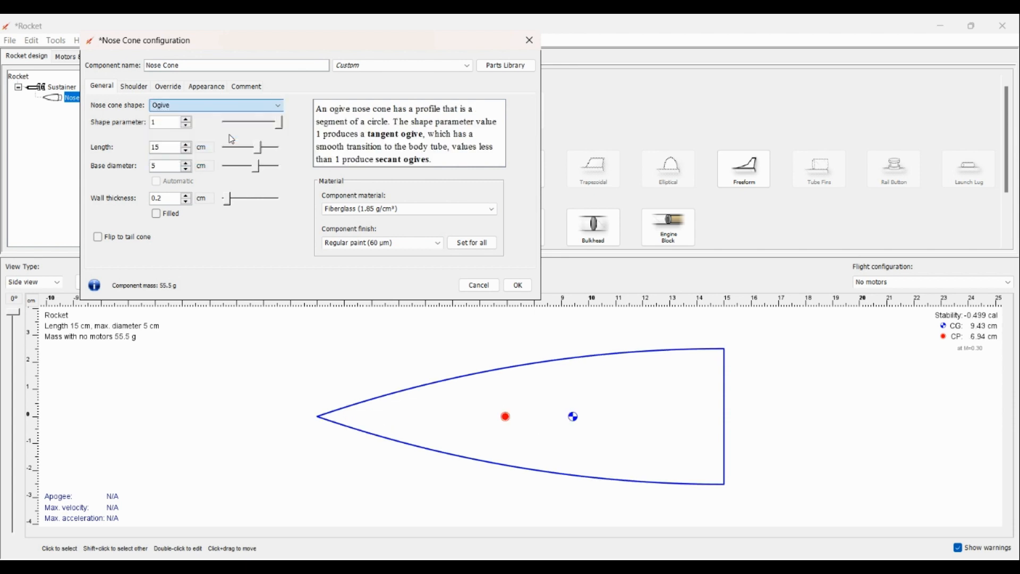
left_click(230, 106)
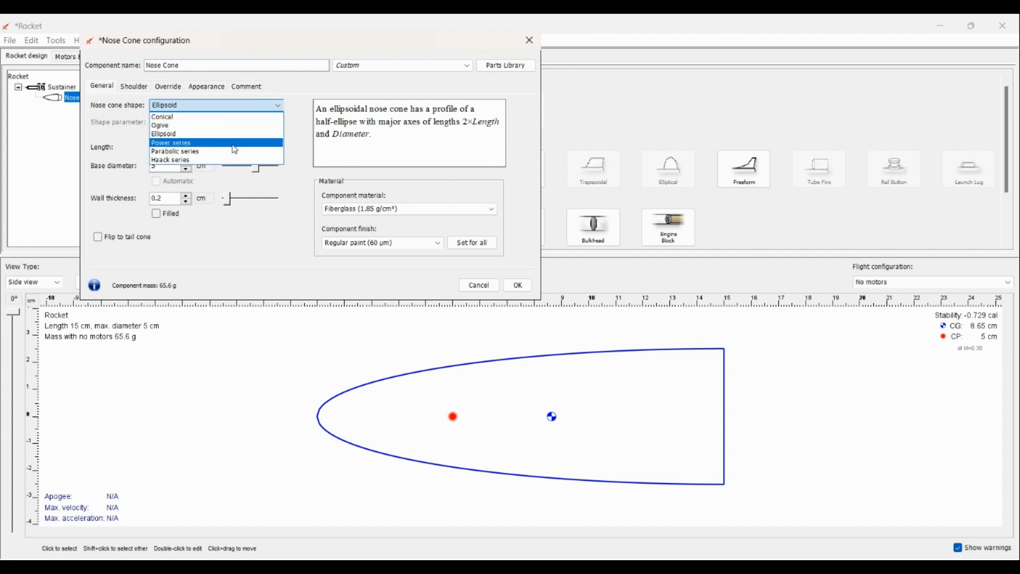
left_click(223, 142)
left_click(226, 109)
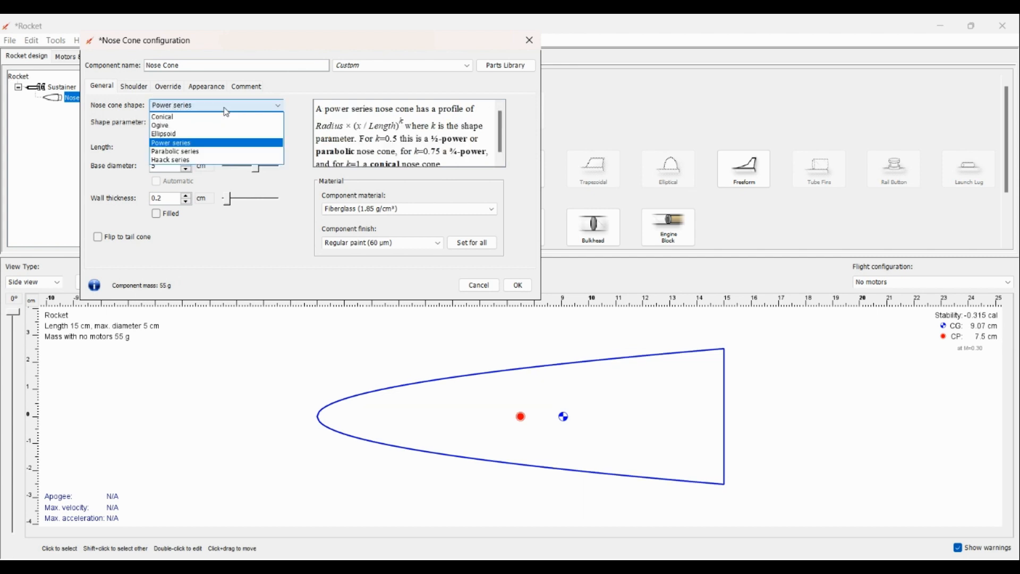
left_click(221, 151)
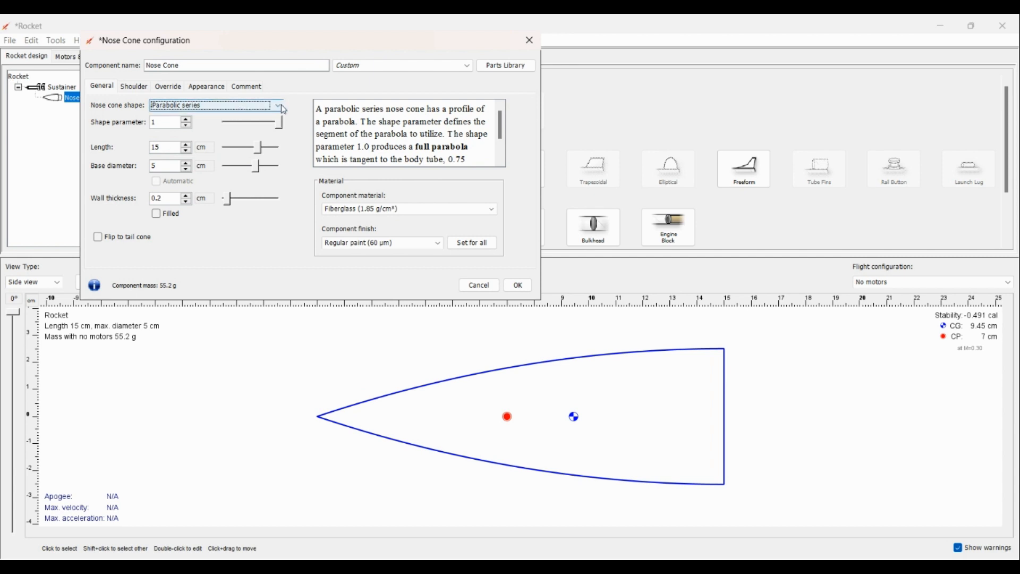
left_click(281, 104)
left_click(221, 127)
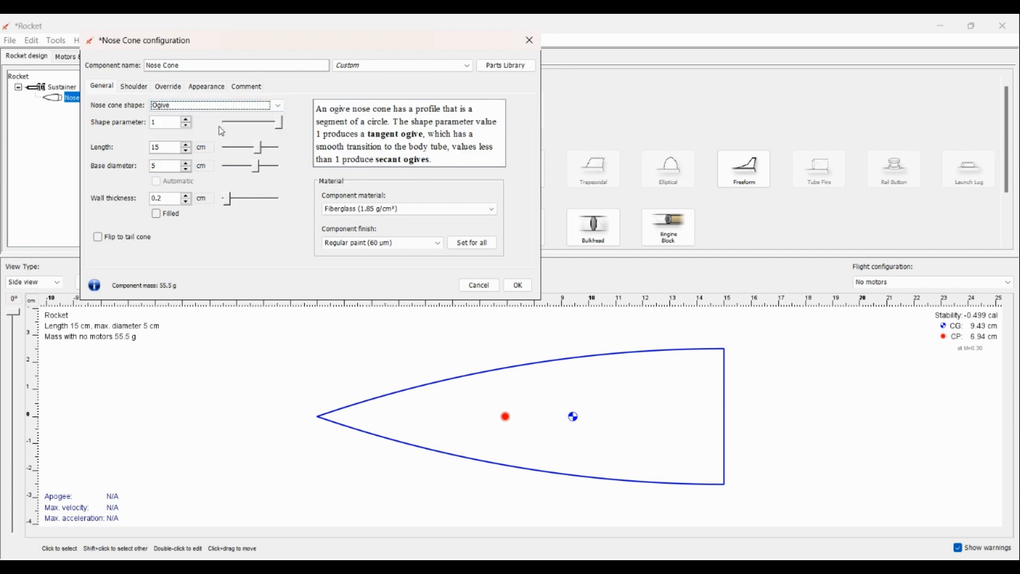
left_click(228, 105)
left_click(232, 160)
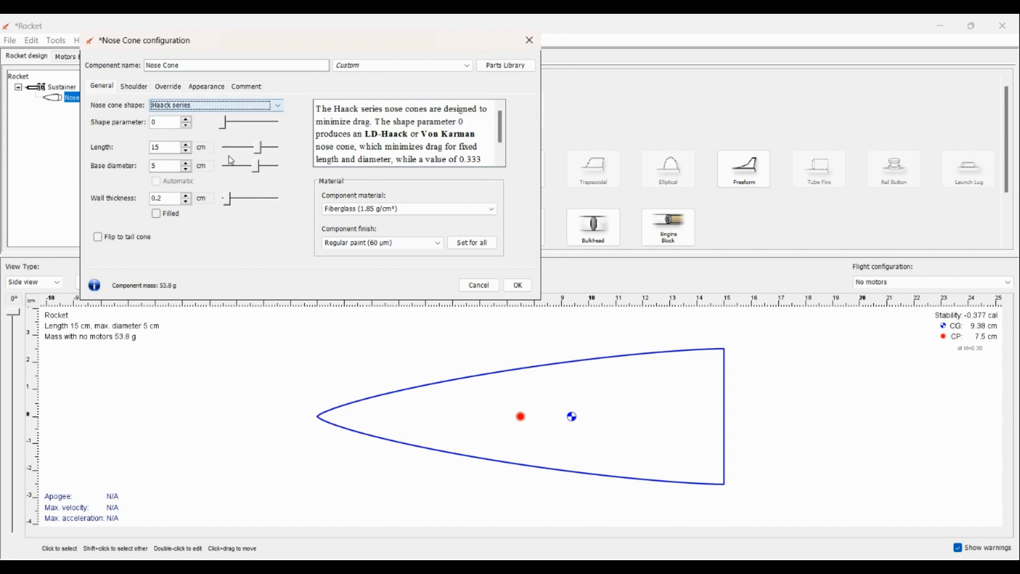
left_click(270, 106)
left_click(251, 134)
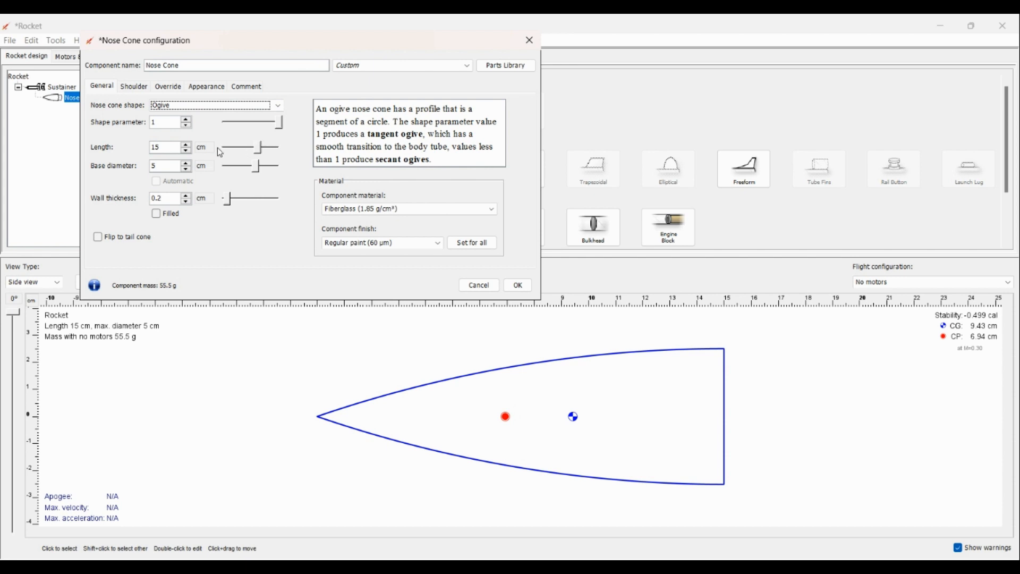
Step: Switch the nose cone's base diameter unit to millimetres and set the diameter to 19 mm
left_click(204, 166)
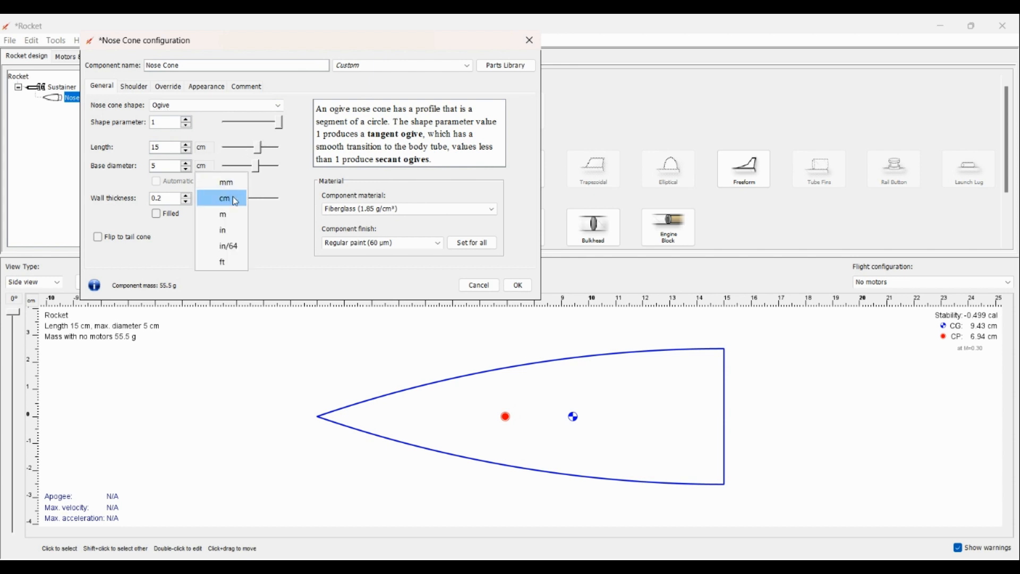
left_click(226, 182)
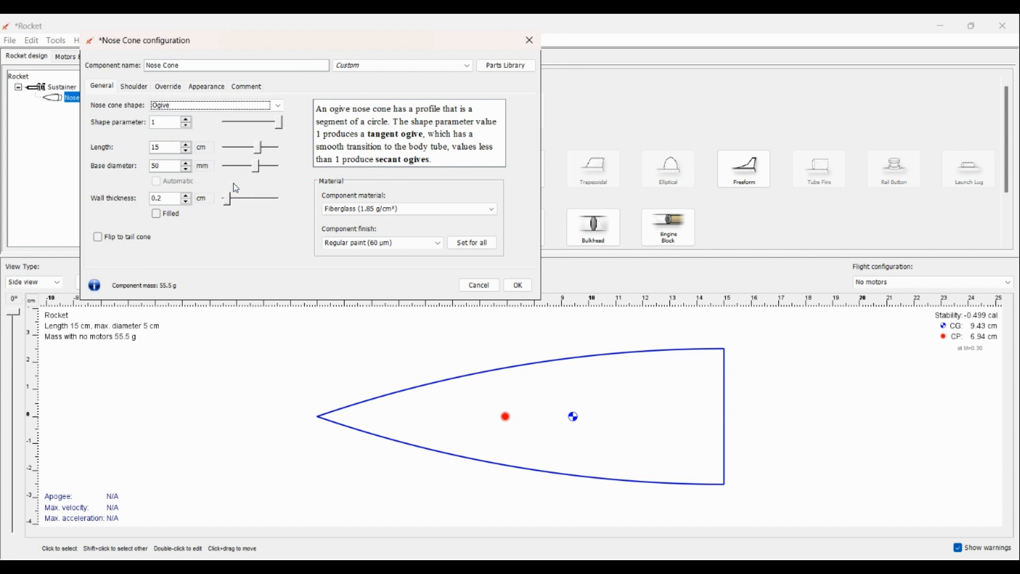
left_click(176, 169)
type("19")
key("Return")
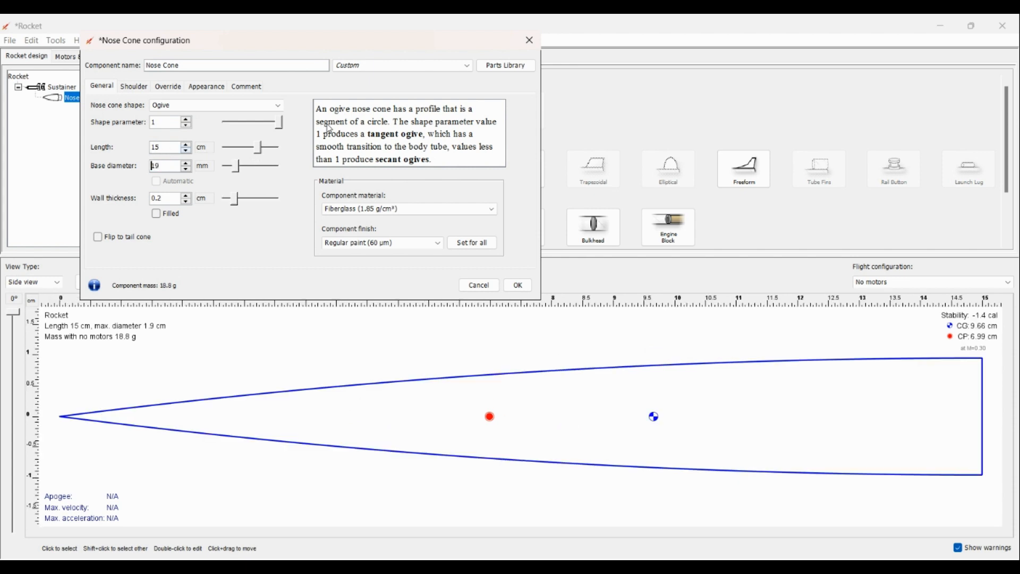
Step: Switch the nose cone's length unit to millimetres and set the length to 75 mm
left_click(209, 152)
left_click(205, 160)
left_click(178, 147)
type("75")
key("Return")
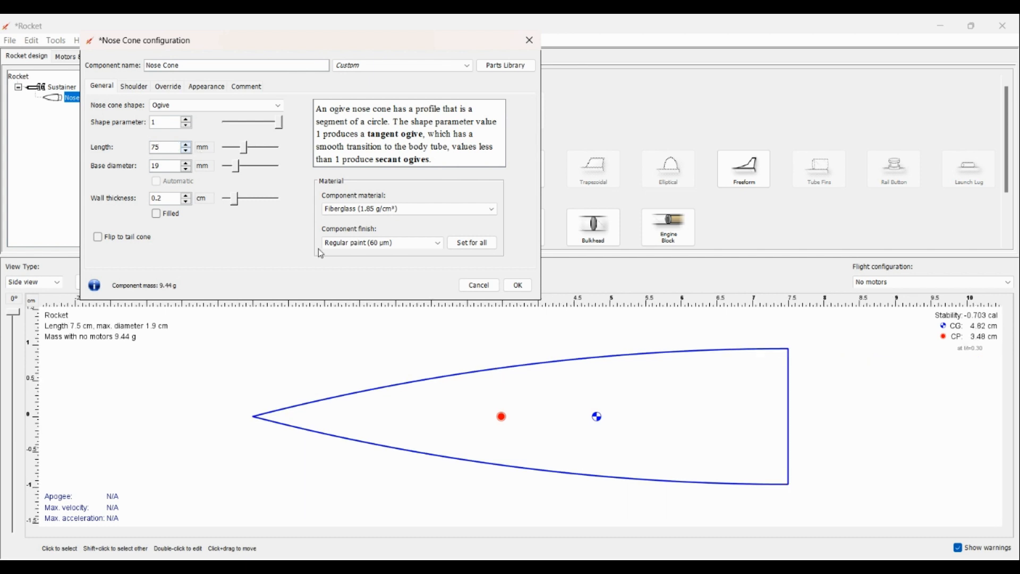
Step: Give the nose cone a shoulder 1.5 cm long and 1.75 cm in diameter, and accept the configuration
left_click(148, 89)
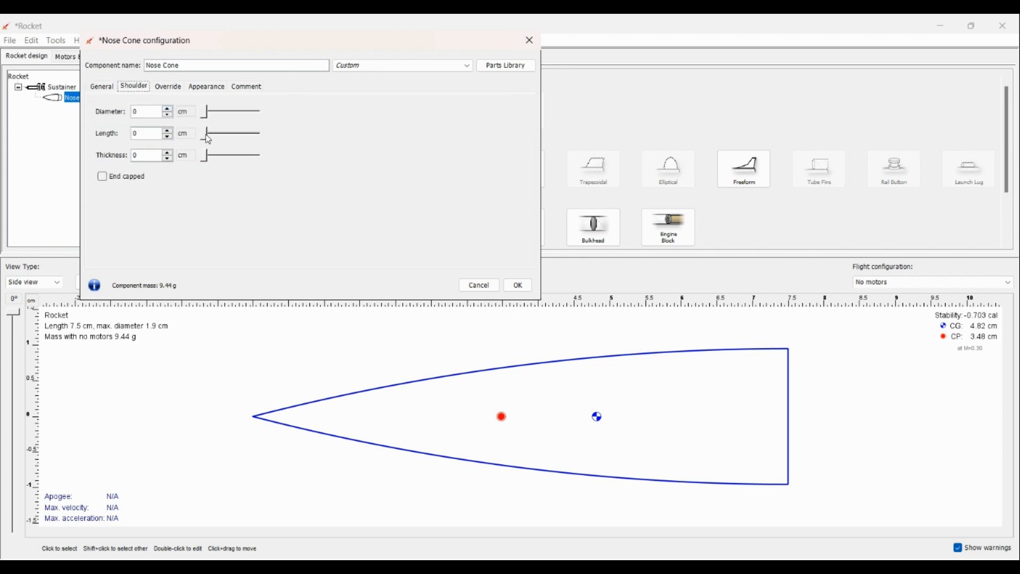
left_click_drag(208, 139, 230, 140)
left_click(155, 111)
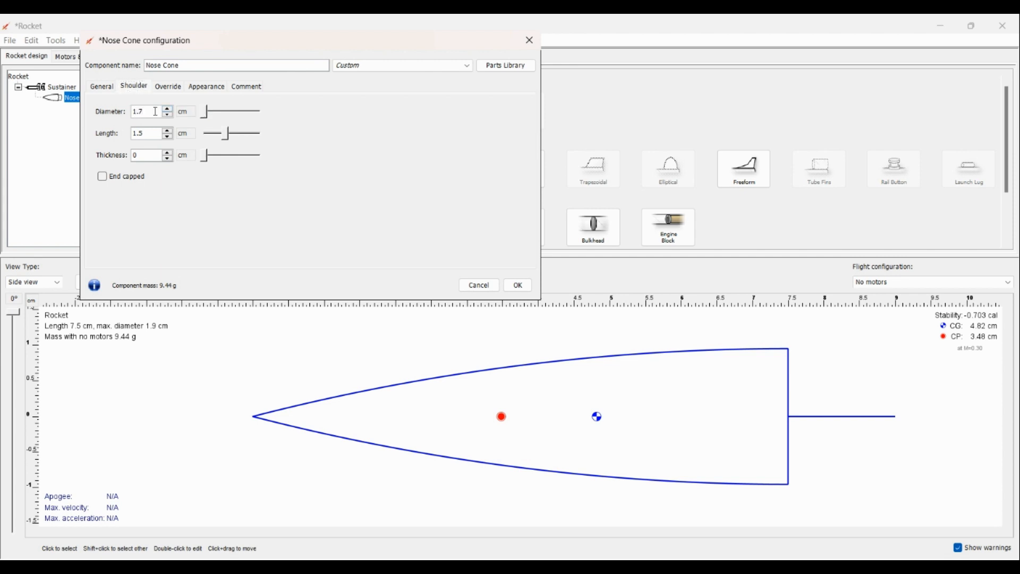
key("Return")
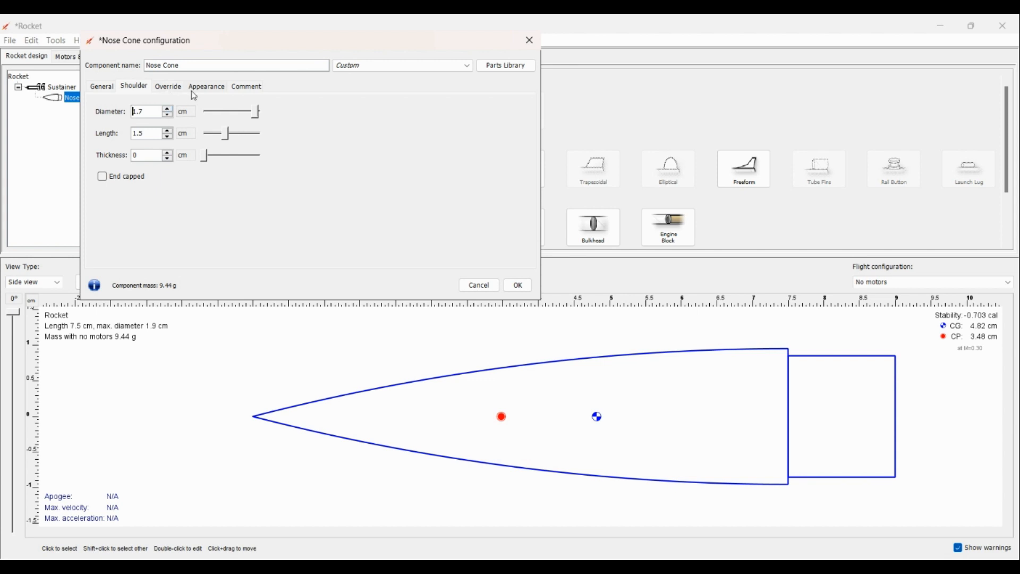
left_click(148, 114)
left_click(112, 90)
left_click(517, 285)
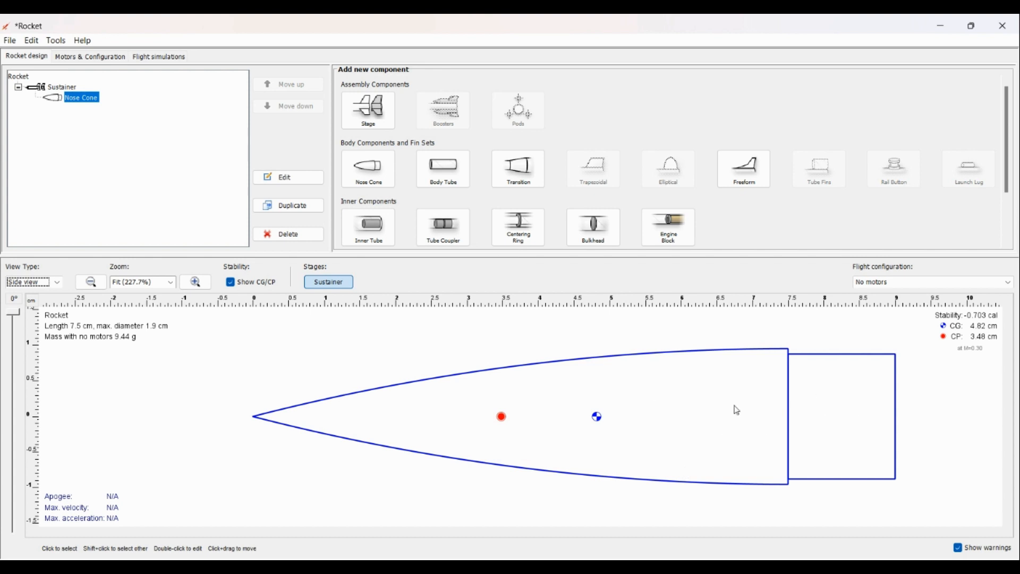
Step: Reopen the nose cone configuration and make its shoulder end capped
left_click(304, 179)
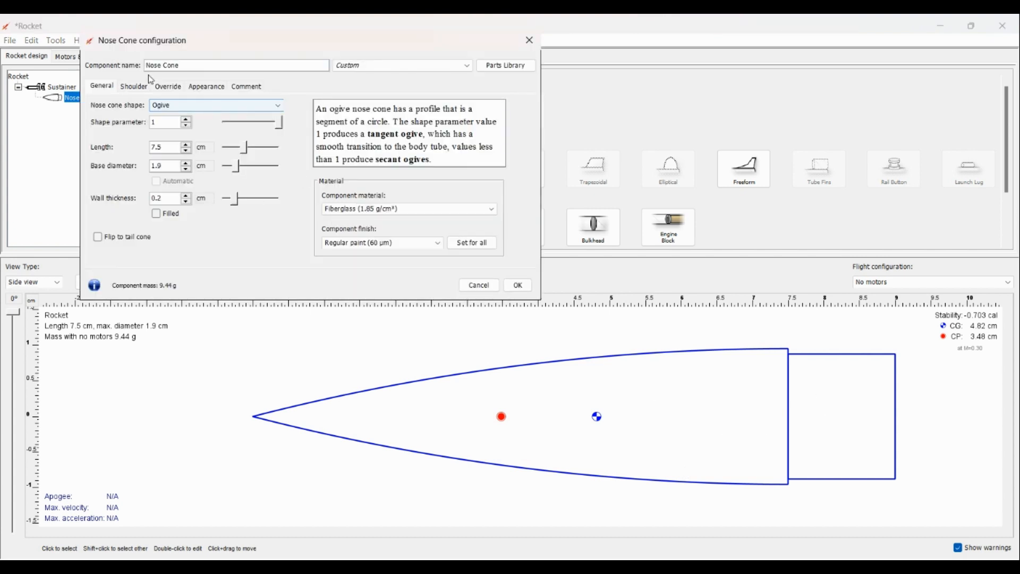
left_click(133, 87)
left_click(103, 178)
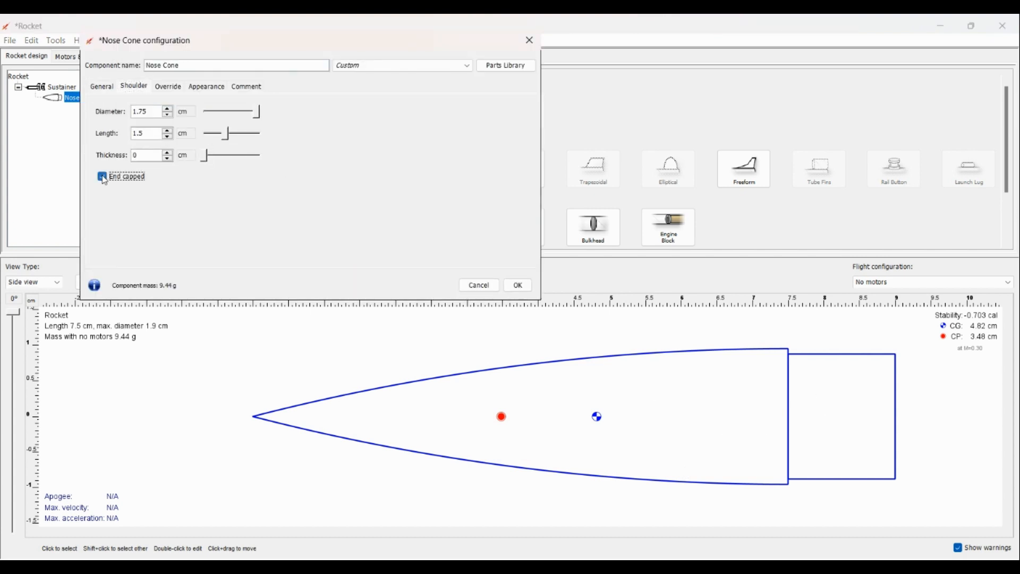
left_click(518, 285)
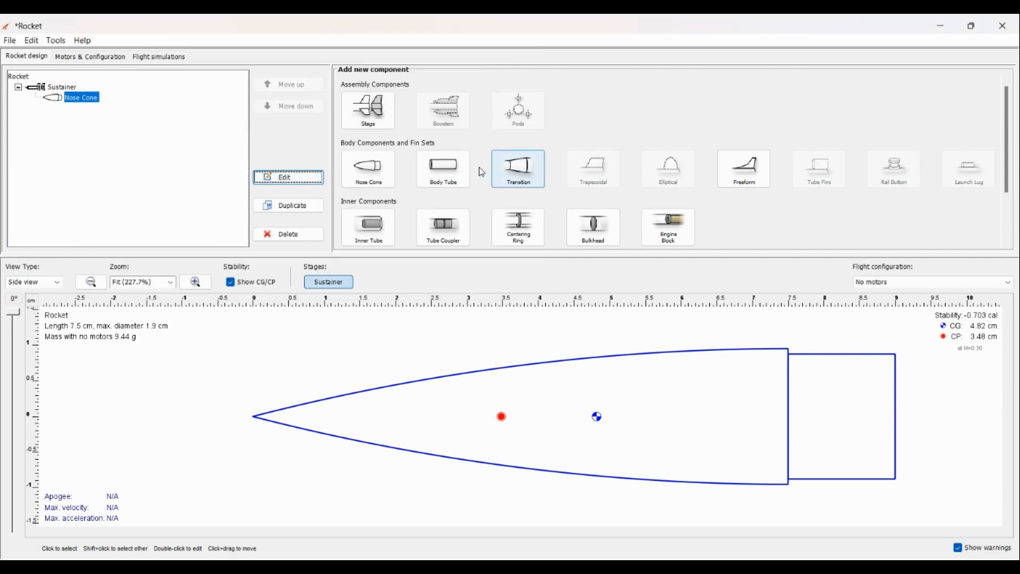
Step: Add a body tube without choosing a preset and set its component material to Kraft phenolic (0.95 g/cm³)
left_click(439, 170)
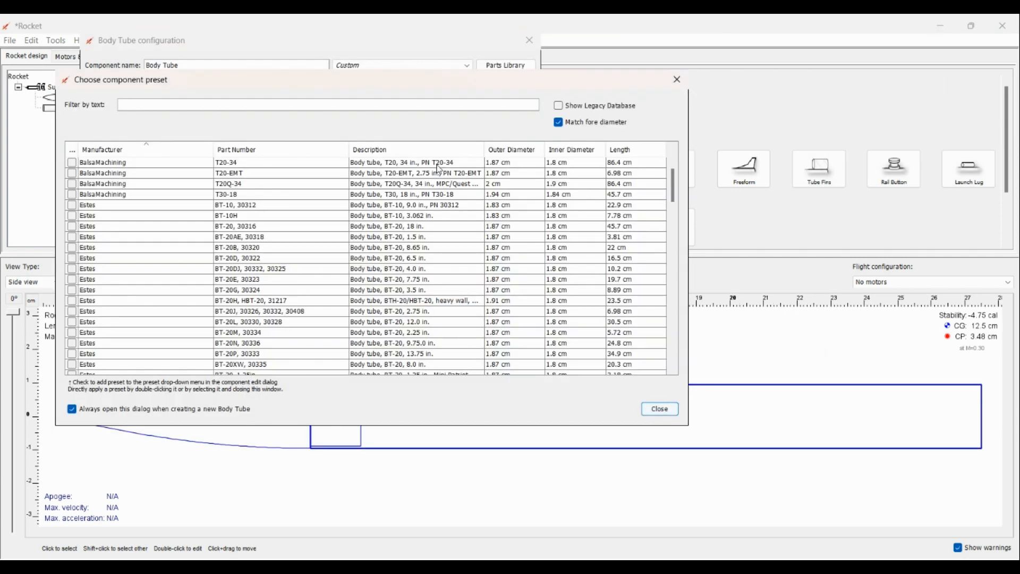
left_click(659, 409)
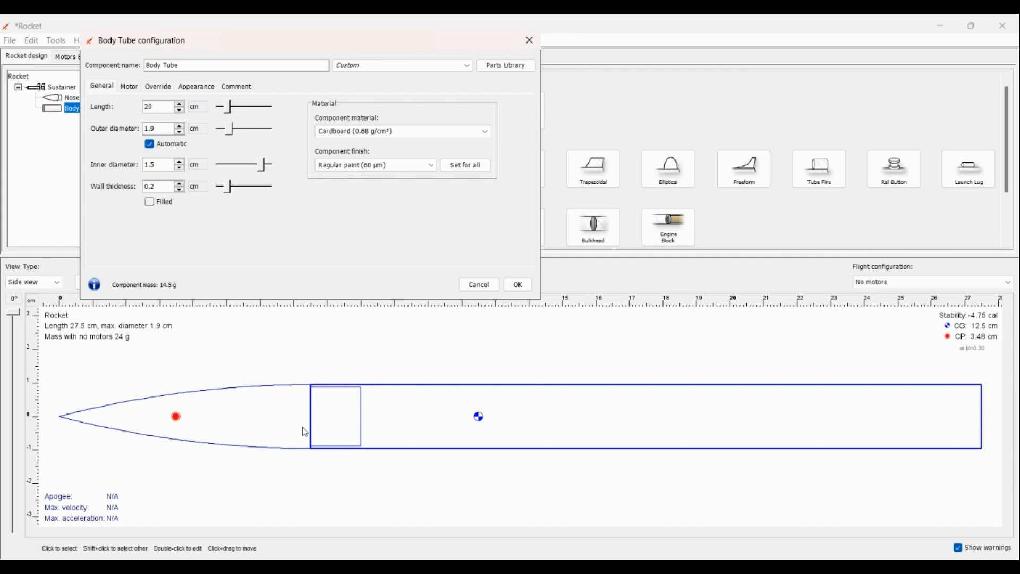
left_click(470, 133)
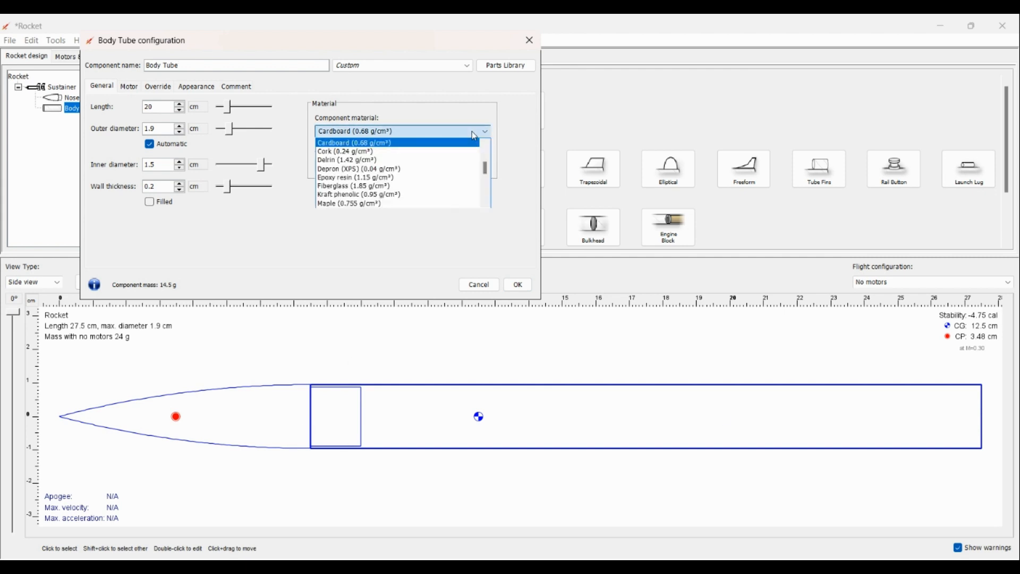
left_click(429, 198)
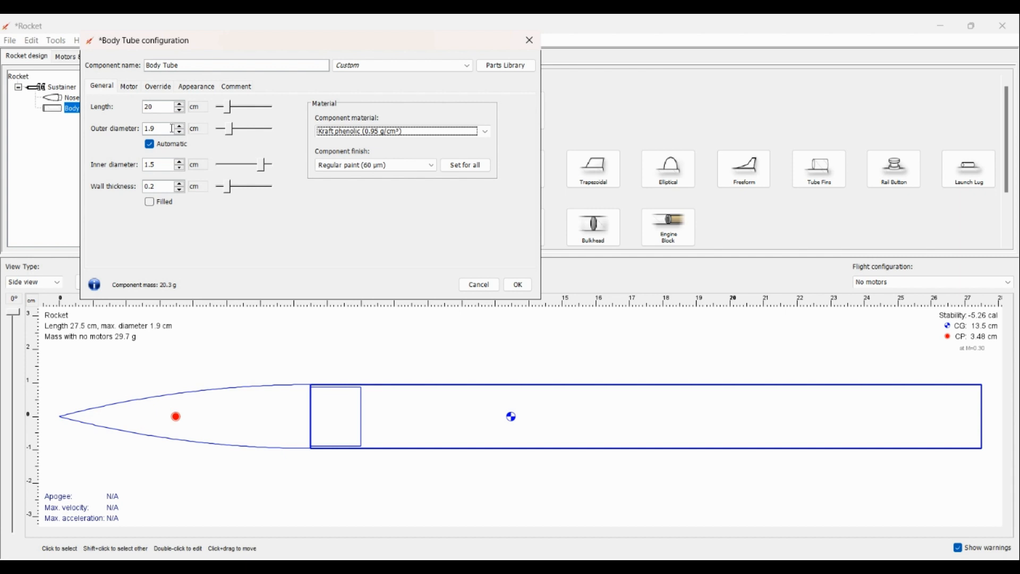
Step: Set the body tube's inner diameter to 1.8 cm and accept the configuration
left_click(161, 165)
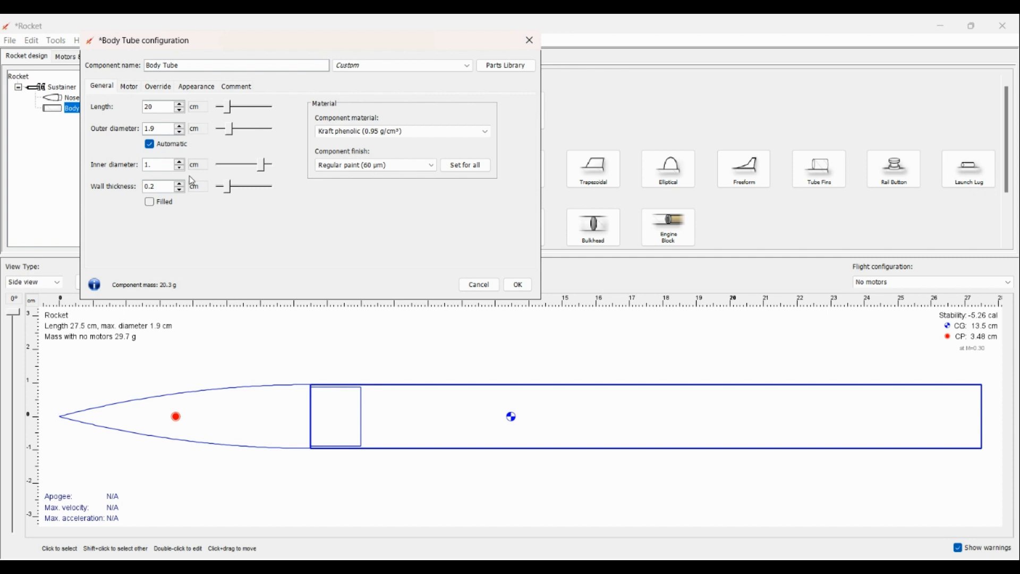
key("Return")
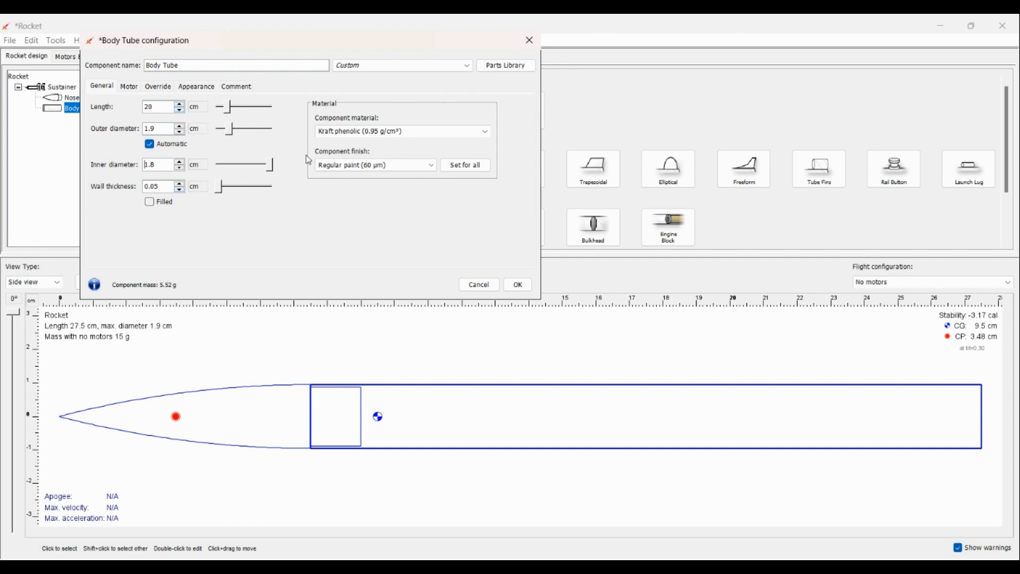
left_click(518, 285)
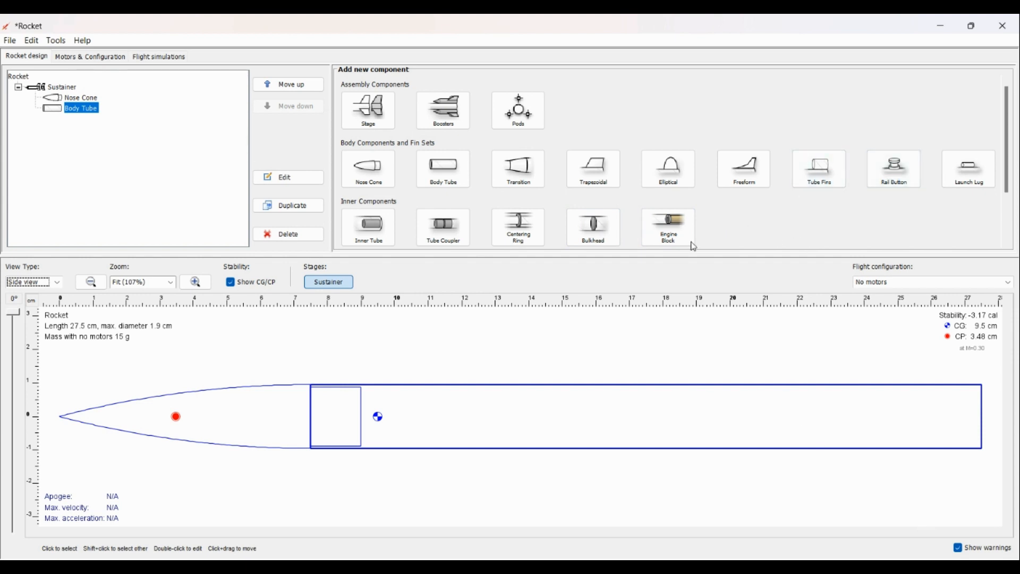
Step: Add a trapezoidal fin set to the body tube with 4 fins and a height of 2 cm
left_click(608, 166)
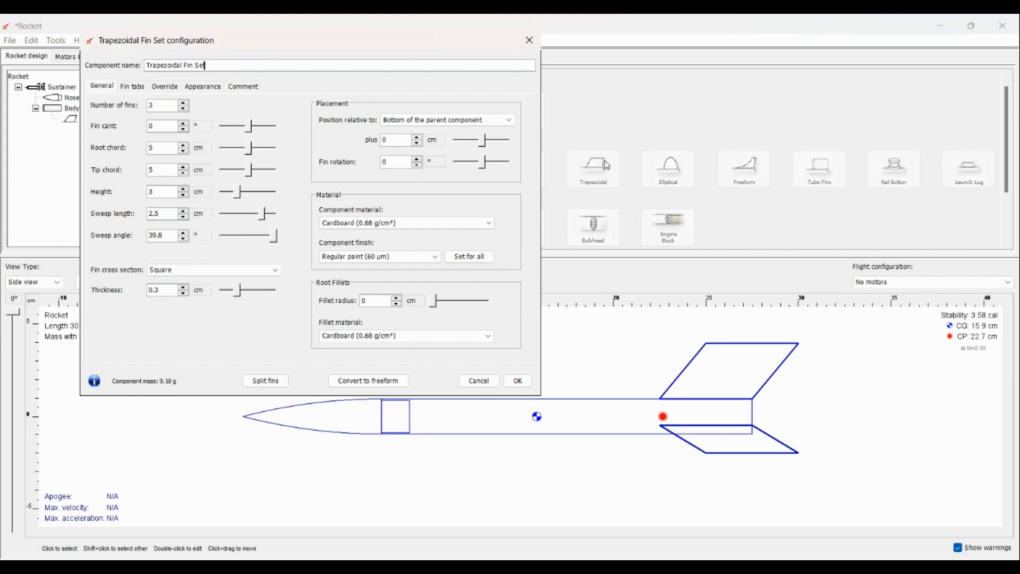
left_click(186, 104)
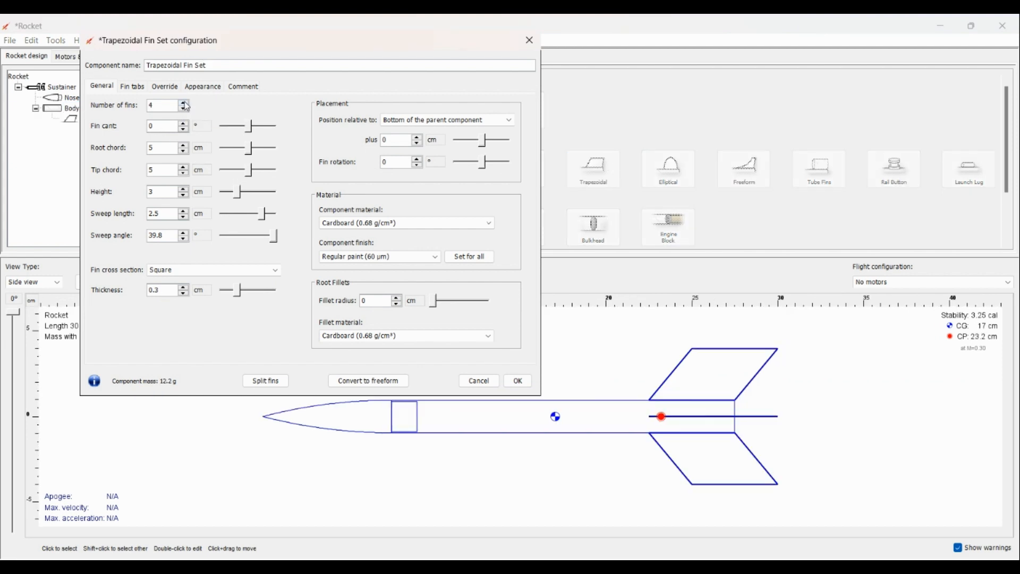
left_click(184, 196)
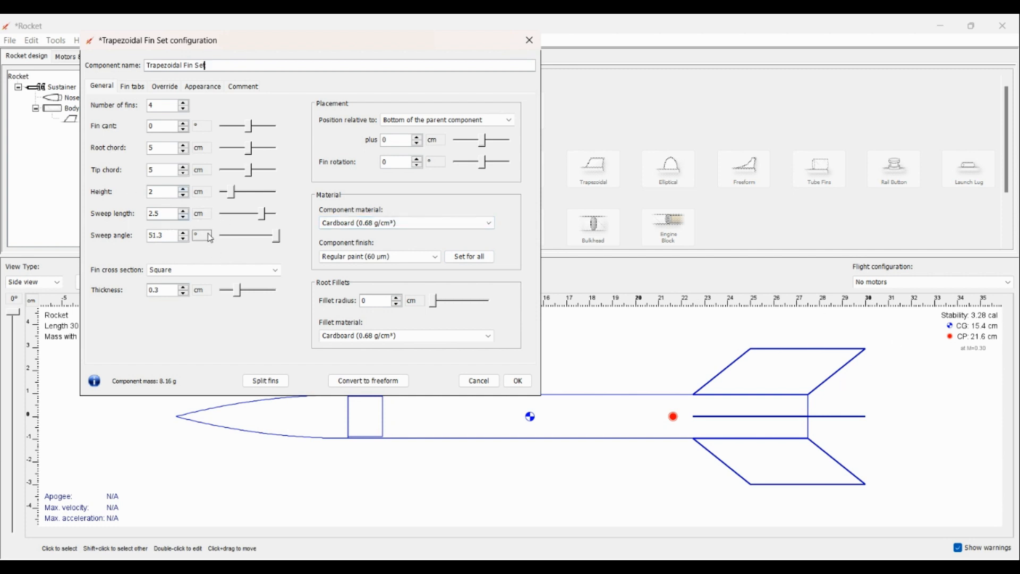
Step: Set the trapezoidal fins' root chord to 6 cm and their cross section to Airfoil
left_click(183, 151)
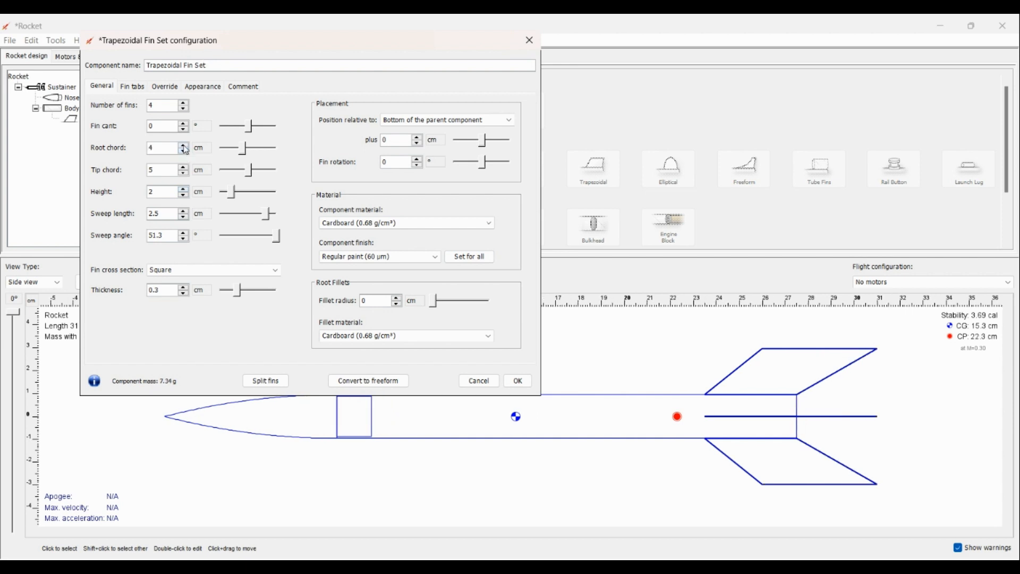
left_click(184, 147)
left_click(184, 147)
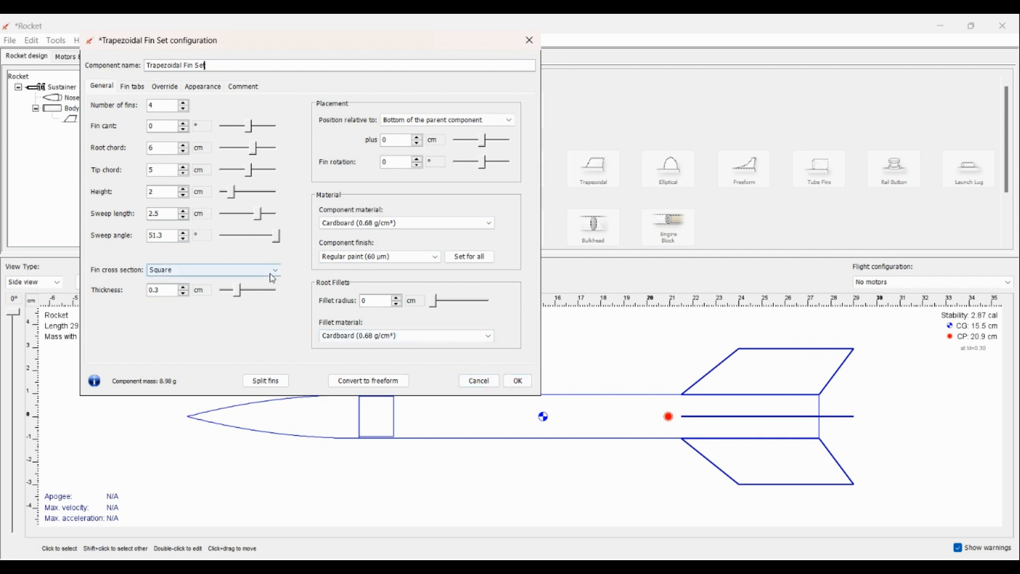
left_click(235, 268)
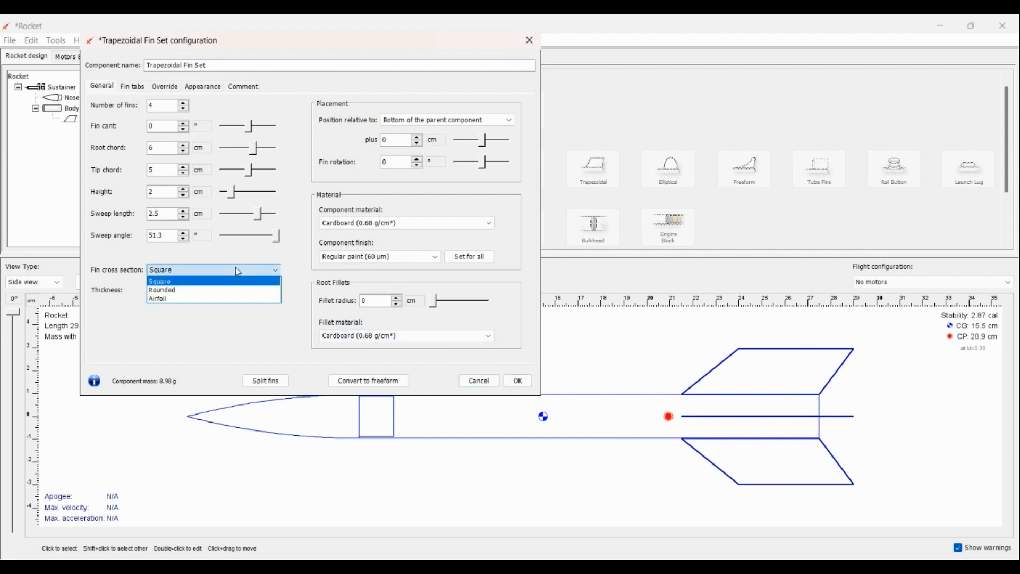
left_click(192, 306)
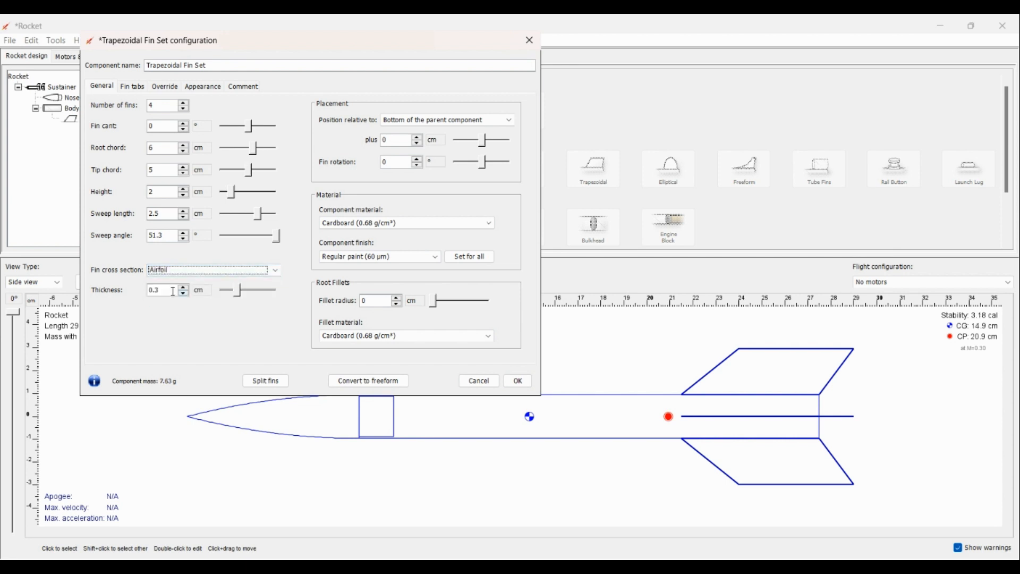
Step: Switch the fin thickness unit to inches and set the thickness to 0.125 in
left_click(172, 291)
type("0")
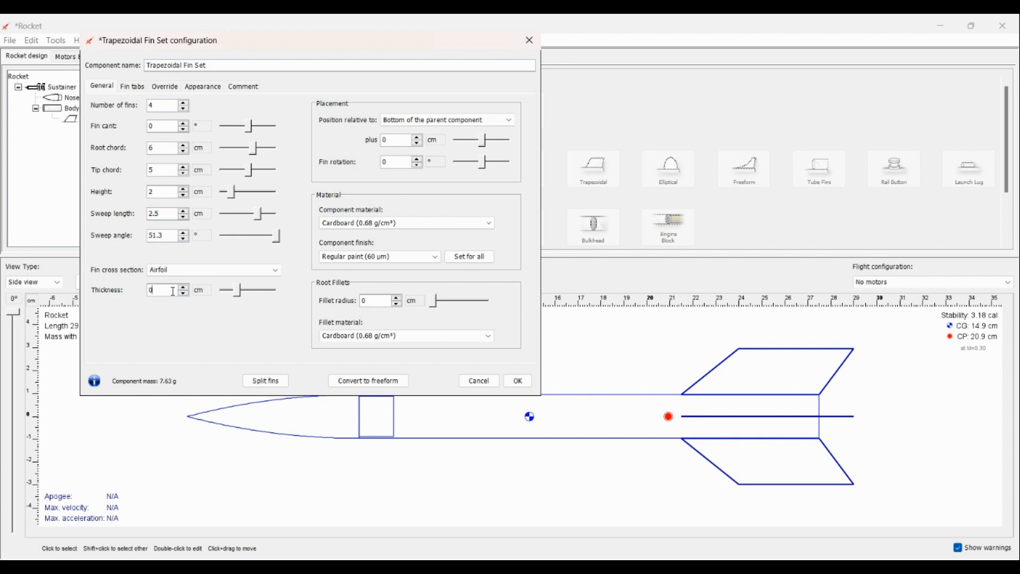
left_click(201, 291)
left_click(218, 352)
type("0")
key("Return")
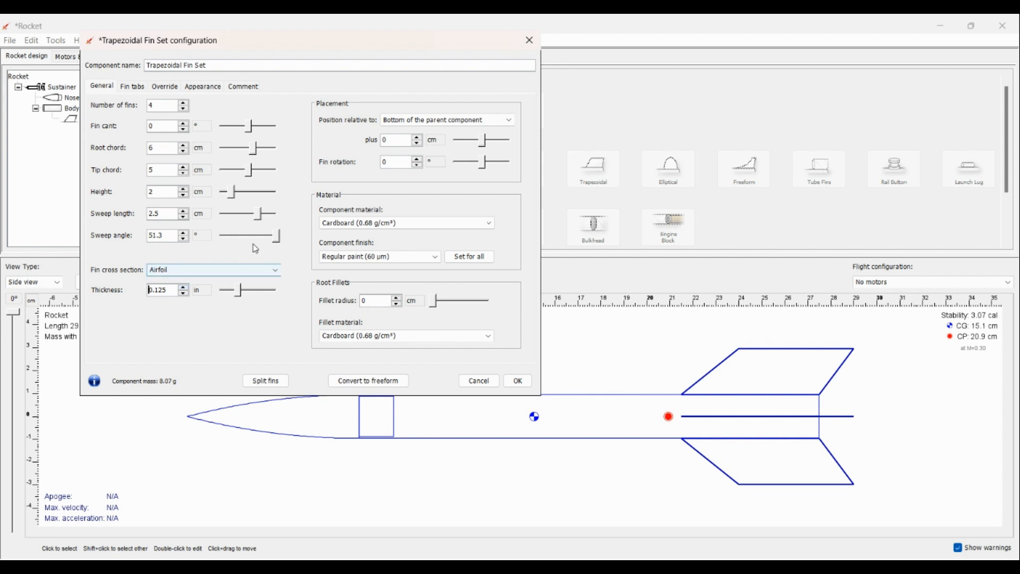
Step: Set the fin set's component material to Balsa (0.17 g/cm³)
left_click(362, 223)
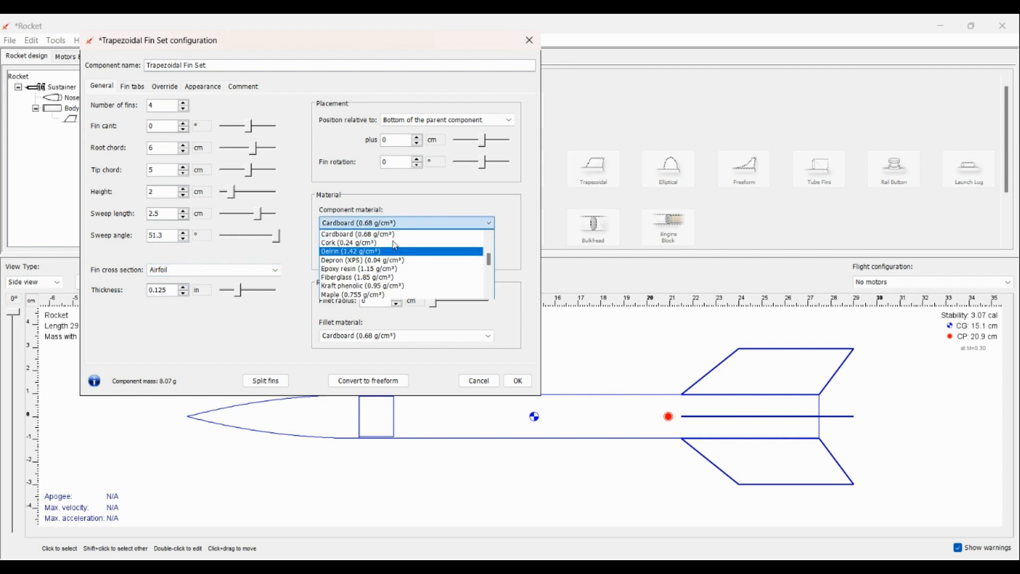
scroll(393, 257, "up", 3)
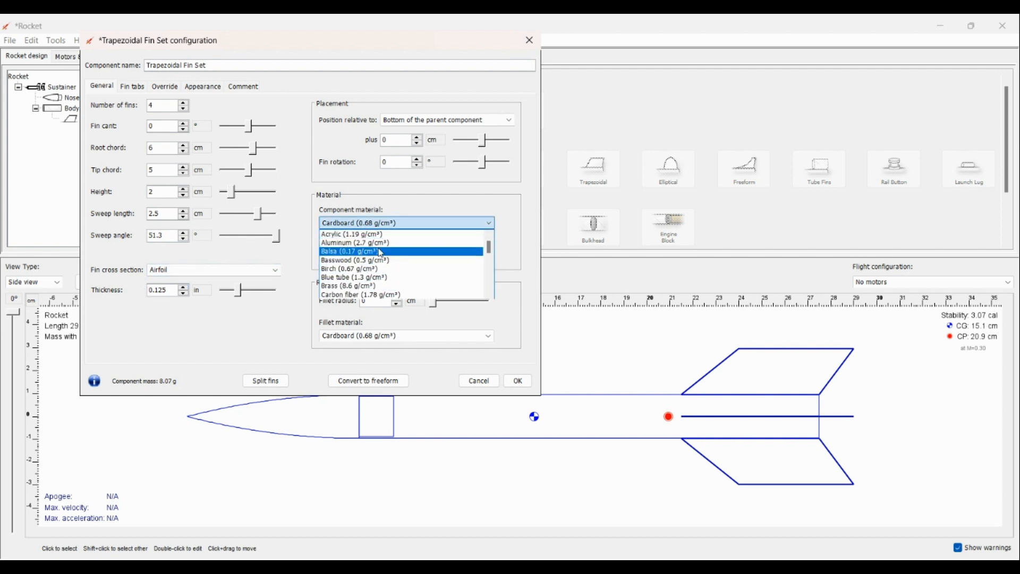
left_click(380, 252)
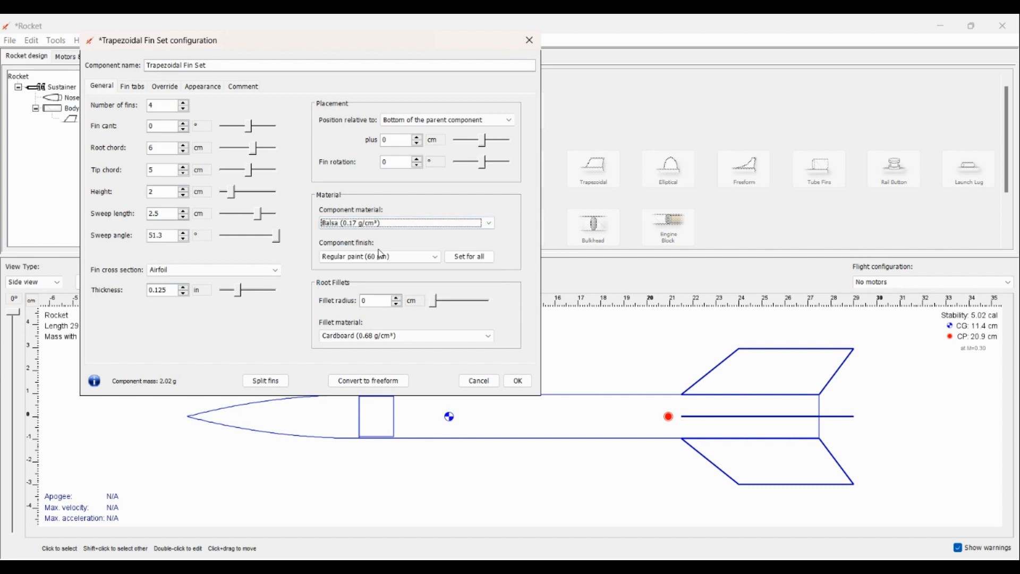
Step: Set the root fillet material to Epoxy resin (1.15 g/cm³) and the fillet radius to 0.25 cm
left_click(400, 335)
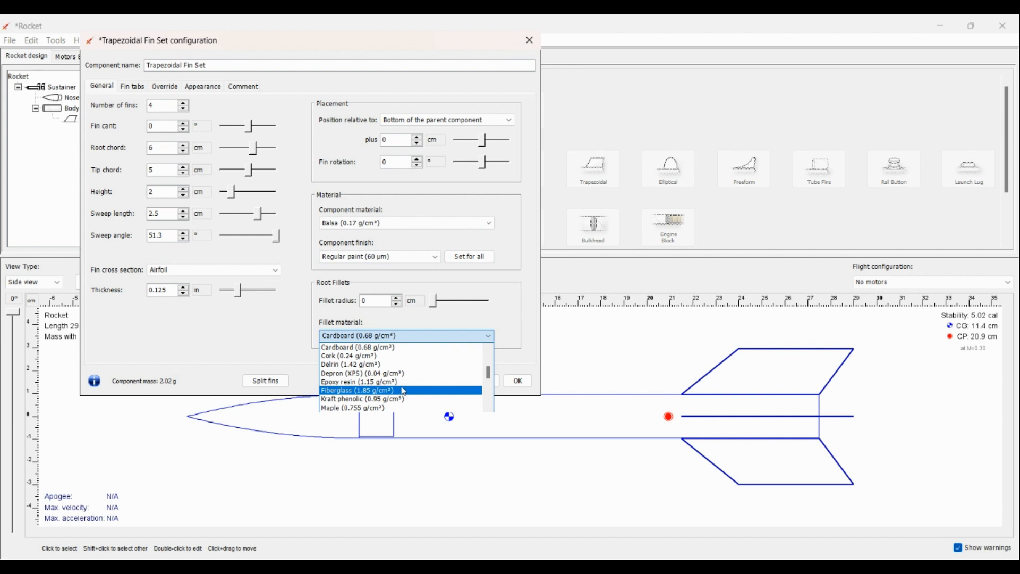
scroll(404, 392, "down", 5)
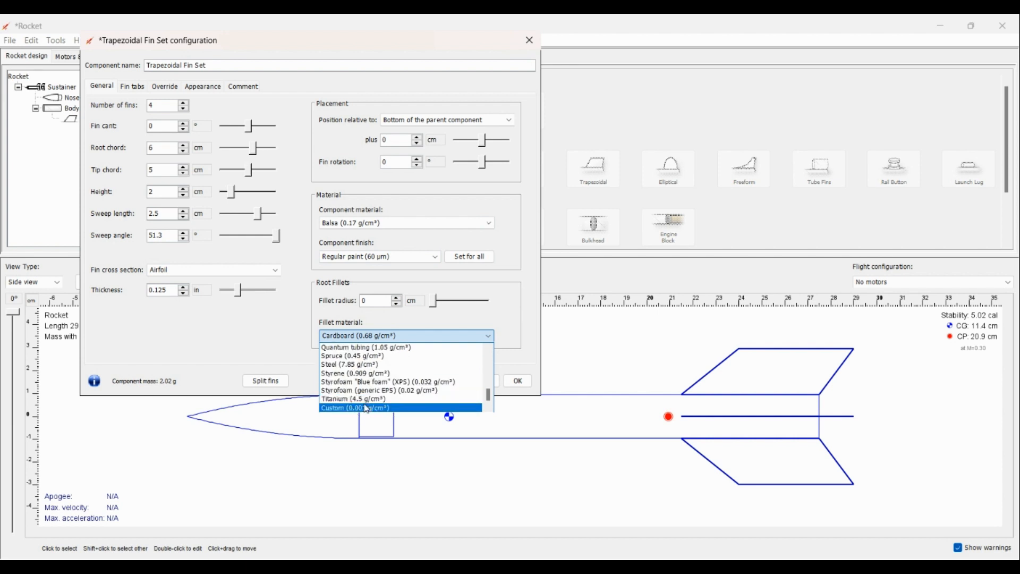
scroll(393, 411, "up", 2)
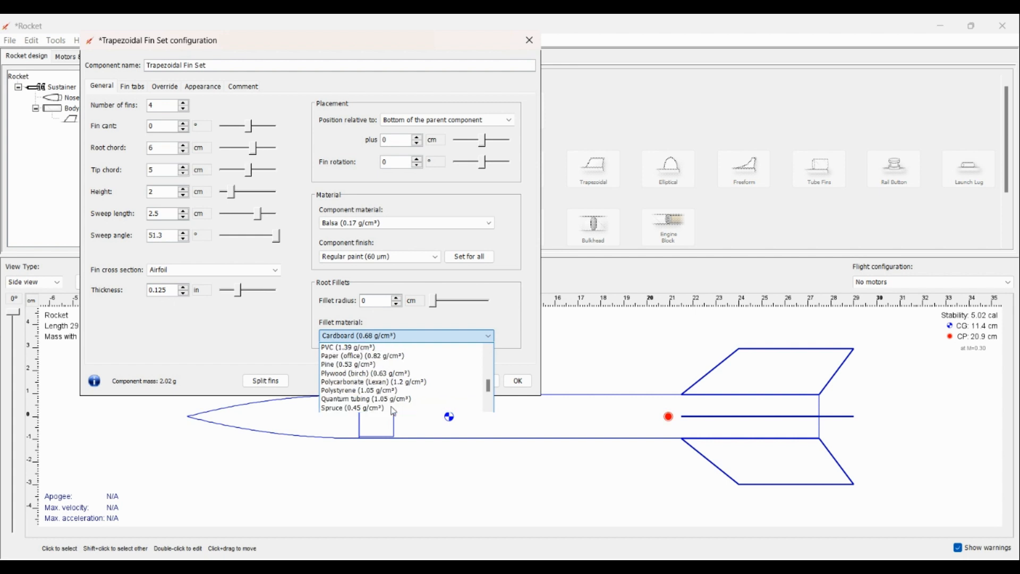
scroll(398, 396, "up", 1)
scroll(399, 396, "up", 1)
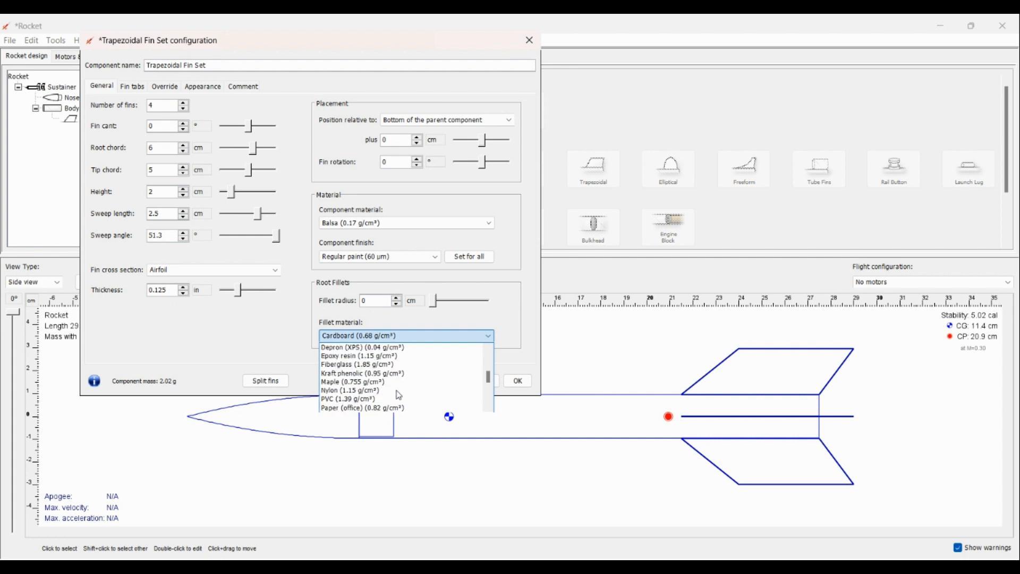
scroll(377, 388, "up", 1)
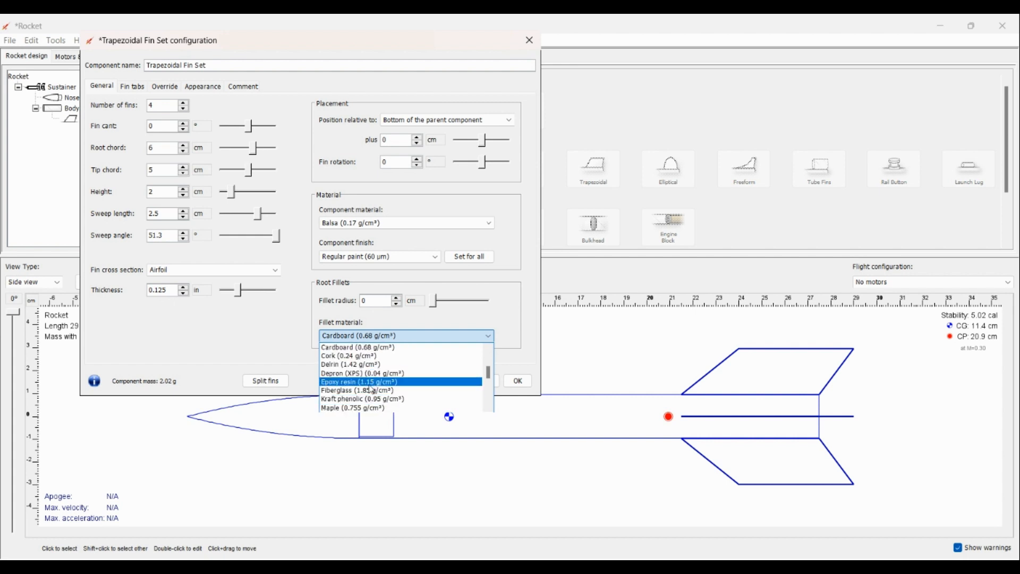
left_click(370, 383)
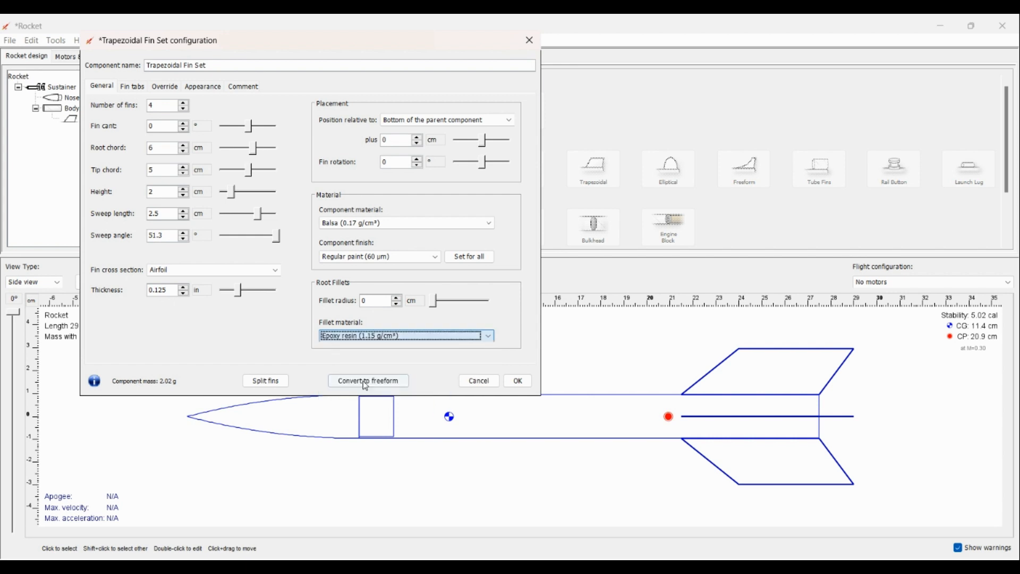
left_click(378, 301)
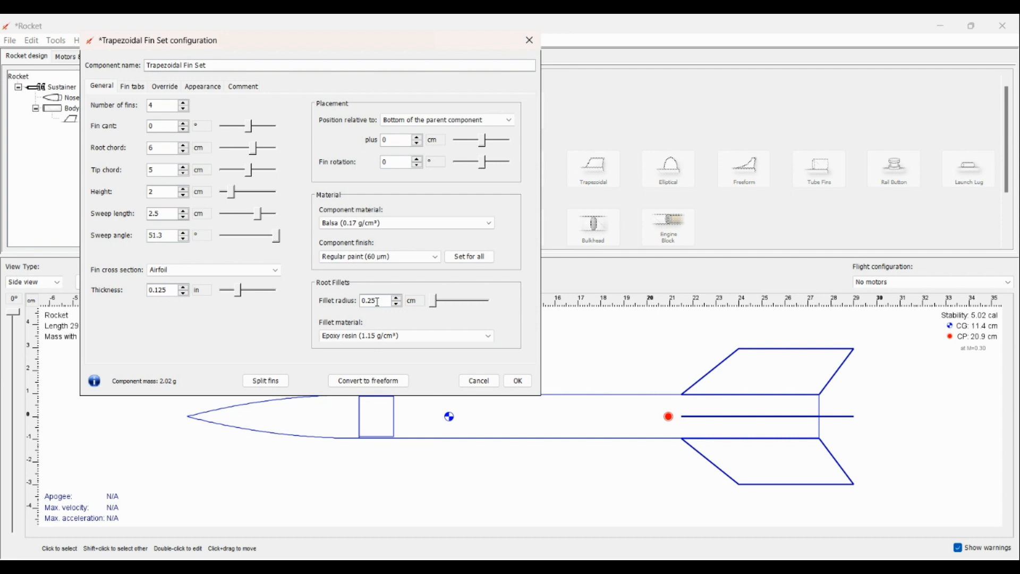
type("0.25")
key("Return")
Step: Convert the fin set to freeform and move the fin's front tip point to about X 3.49, Y 1.54 cm
left_click(378, 383)
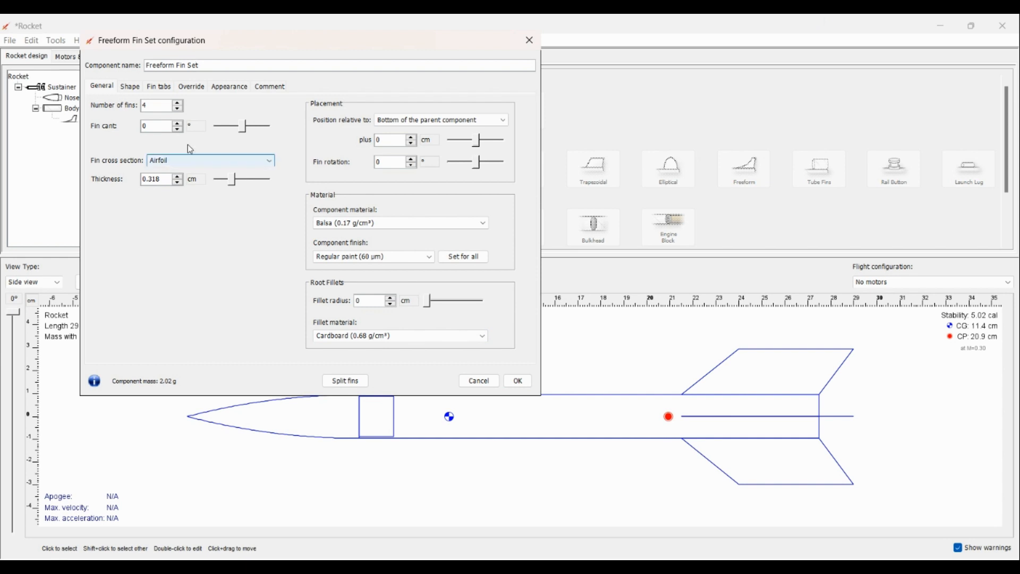
left_click(130, 87)
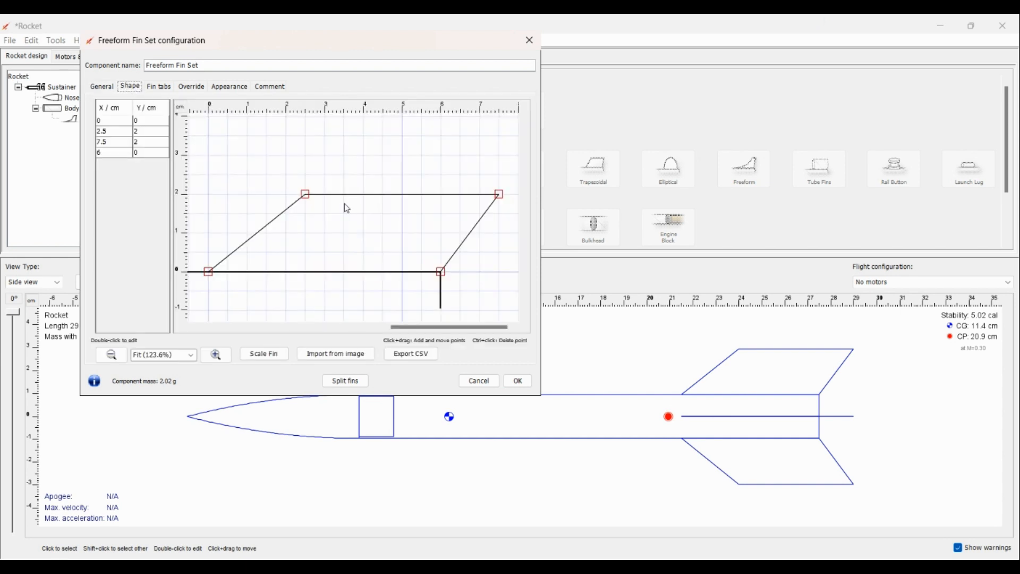
left_click_drag(306, 195, 346, 217)
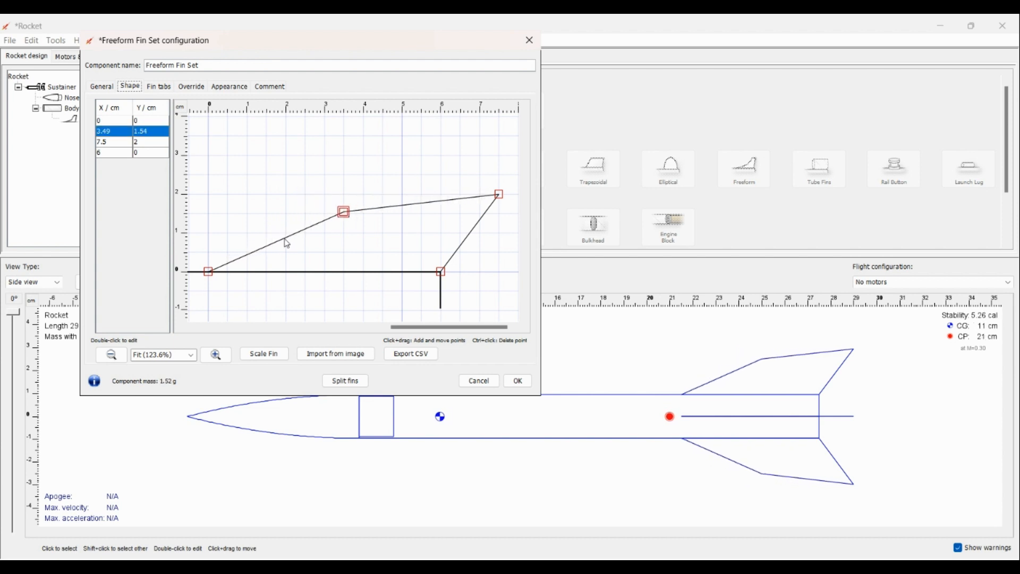
Step: Add fin outline points at about (1.47, 0.99) and (5.6, 1.97) cm and move the rear tip point to about (8.33, 2.36) cm
left_click_drag(286, 243, 268, 238)
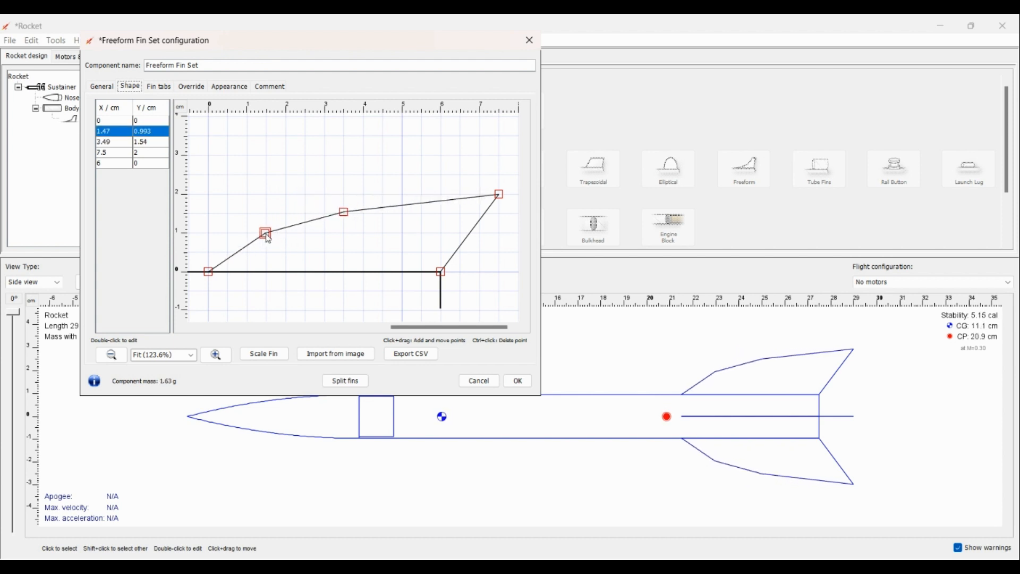
left_click_drag(418, 204, 428, 201)
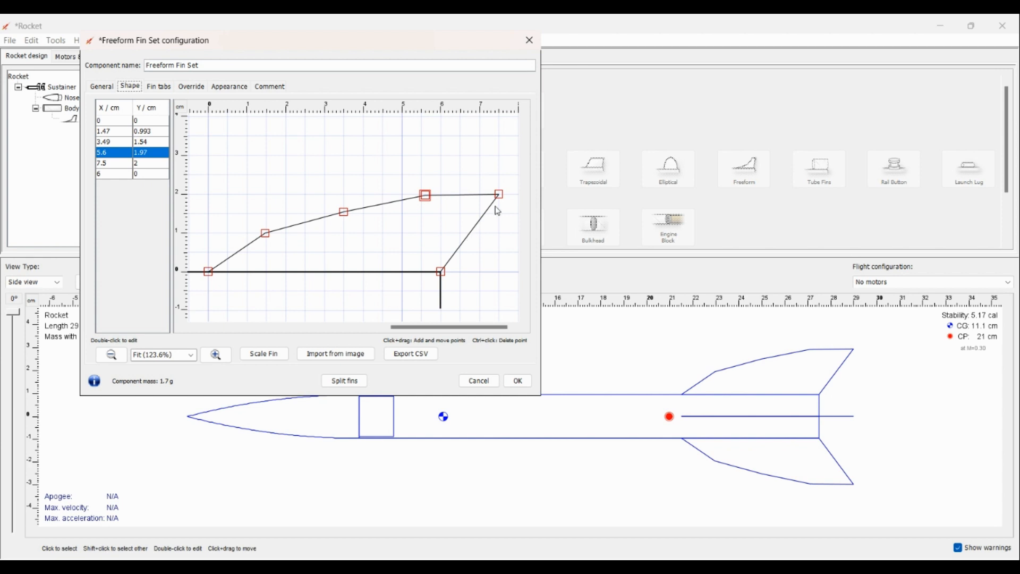
mouse_move(499, 195)
left_mouse_down()
mouse_move(513, 196)
mouse_move(499, 192)
mouse_move(503, 201)
mouse_move(502, 187)
left_mouse_up()
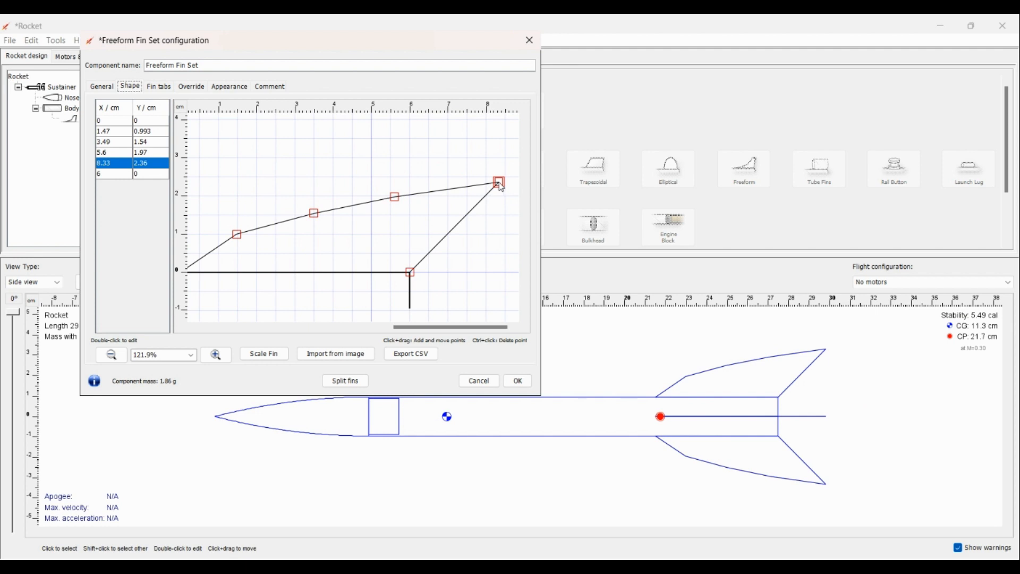
Step: Add trailing-edge points at about (7.22, 1.37) and (6.46, 0.57) cm and accept the freeform fin configuration
left_click(456, 224)
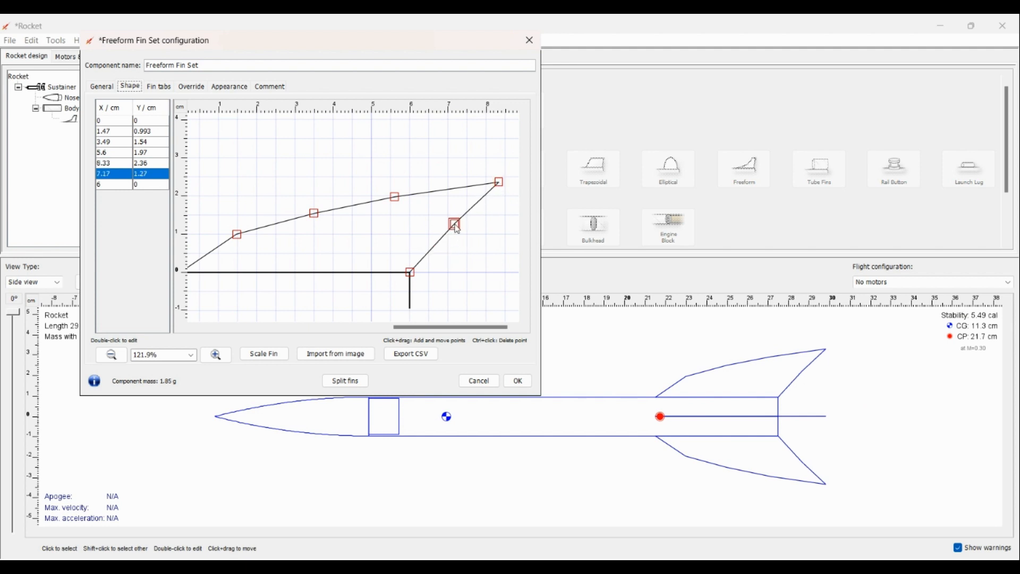
left_click_drag(457, 229, 429, 249)
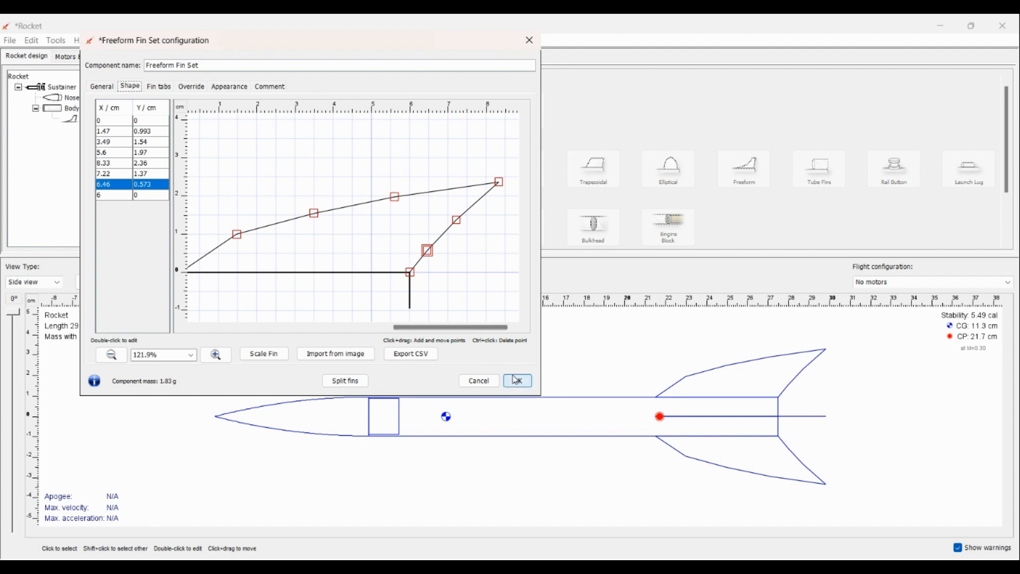
left_click(114, 86)
left_click(160, 87)
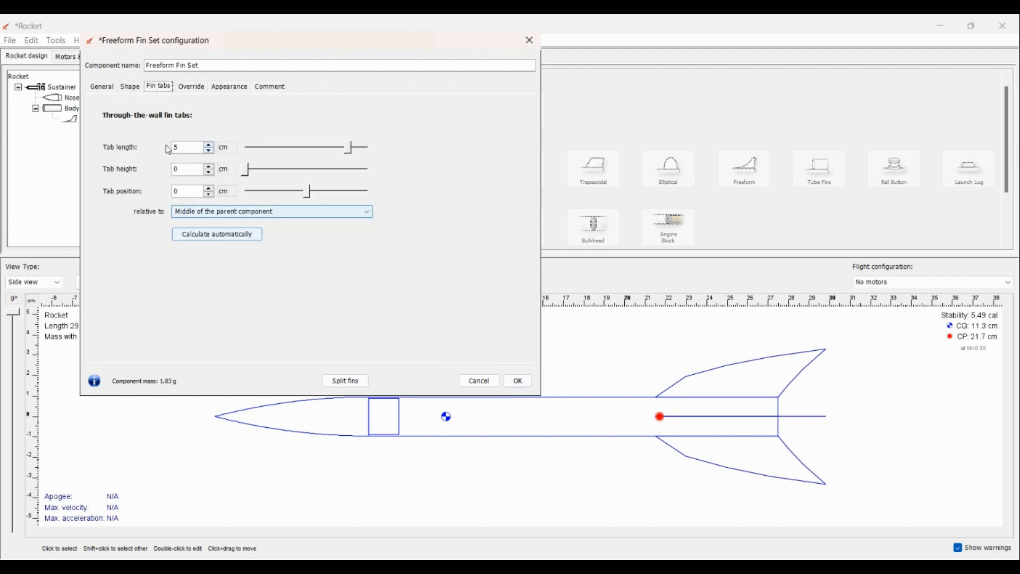
left_click(107, 86)
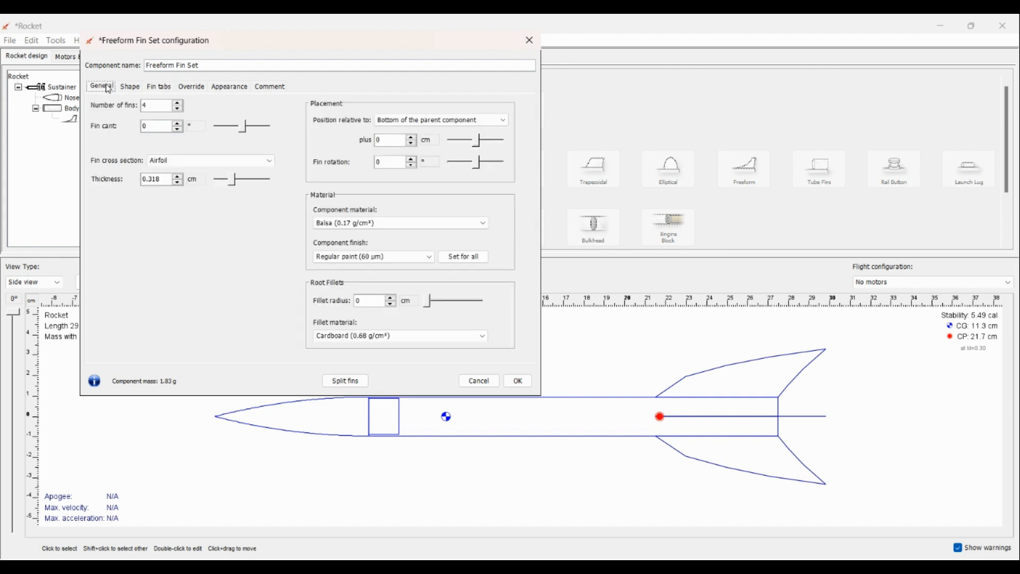
left_click(517, 380)
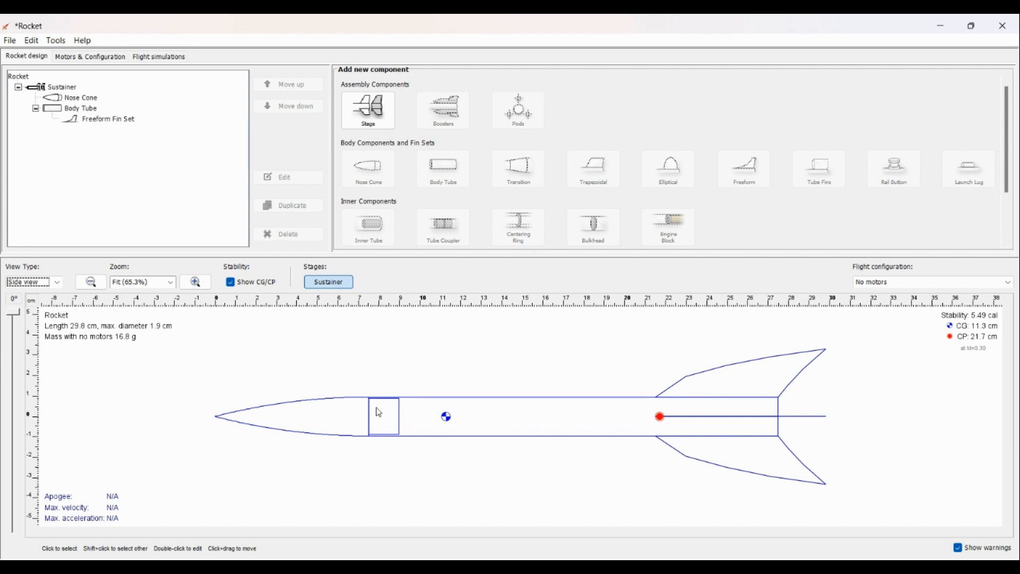
Step: Edit the body tube to make it a motor mount and accept the configuration
left_click(559, 411)
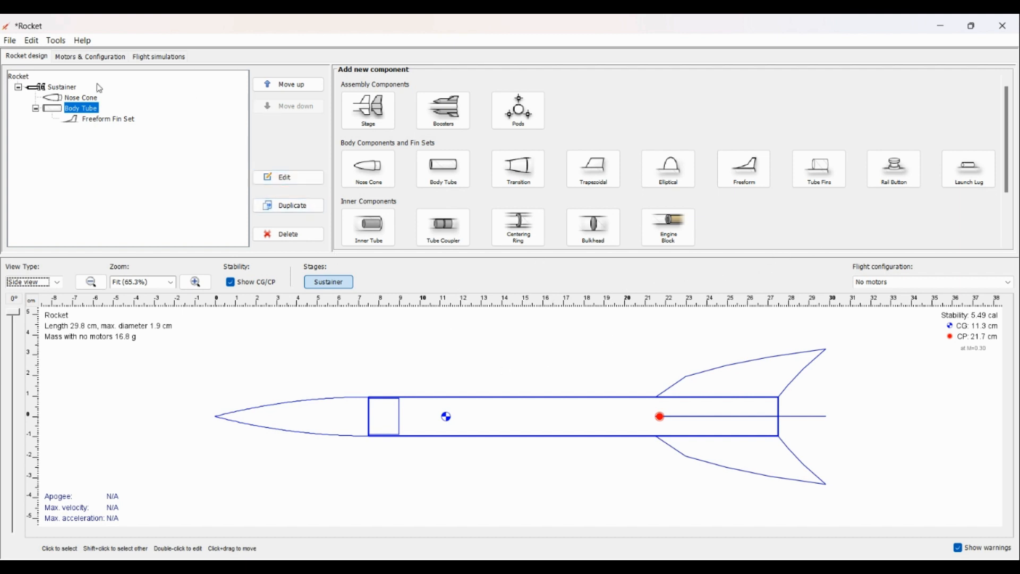
left_click(276, 177)
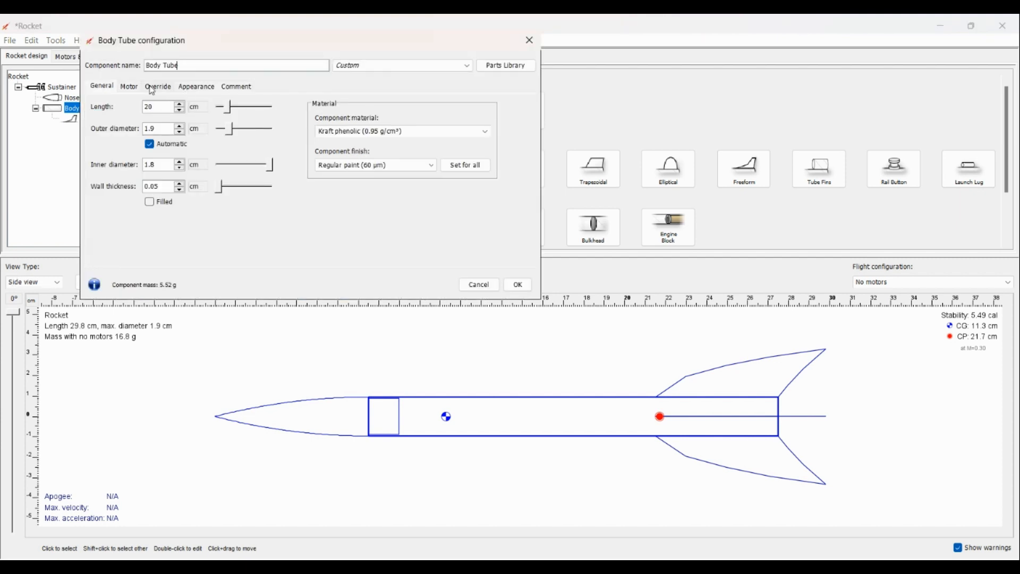
left_click(131, 89)
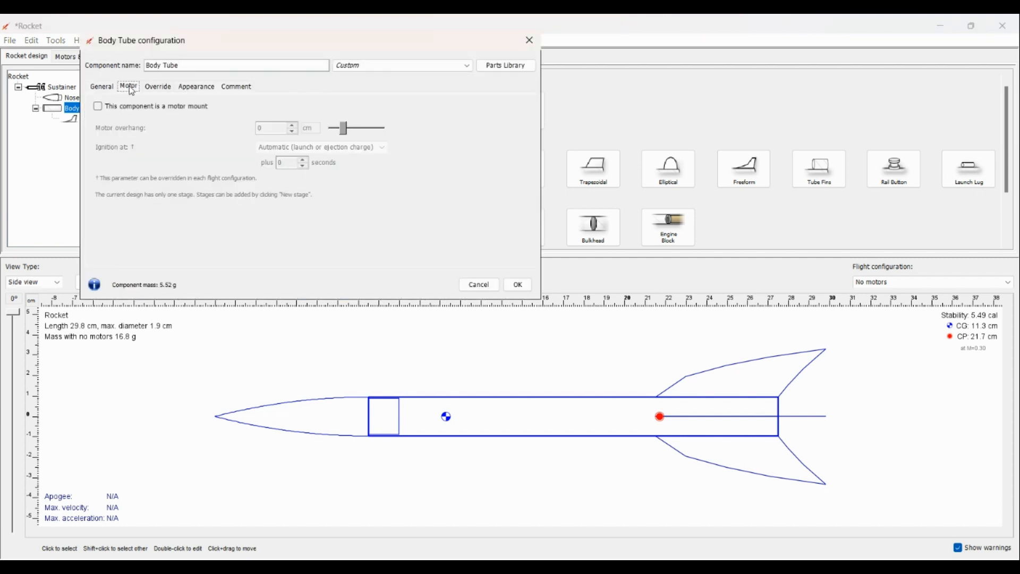
left_click(99, 109)
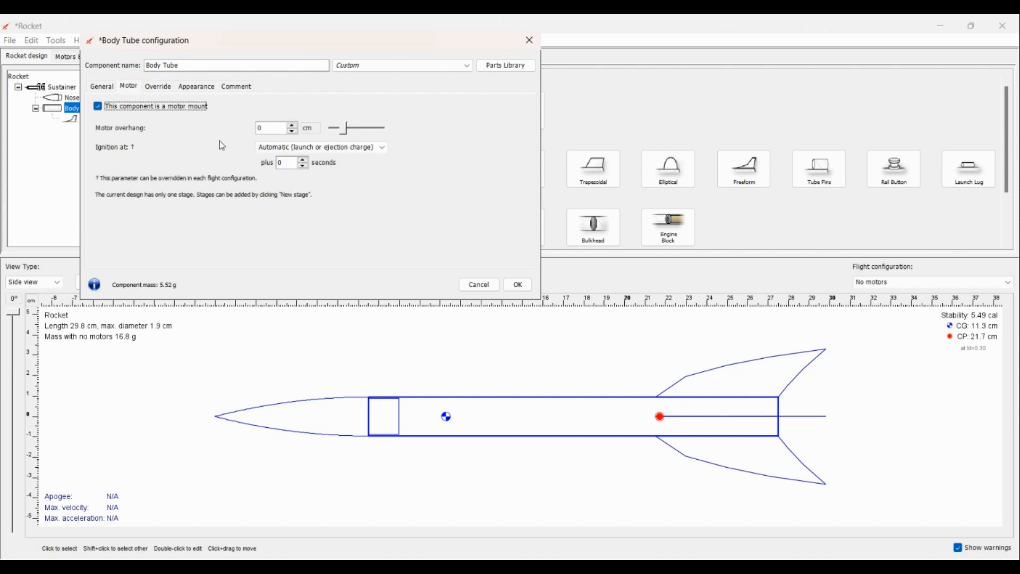
left_click(517, 289)
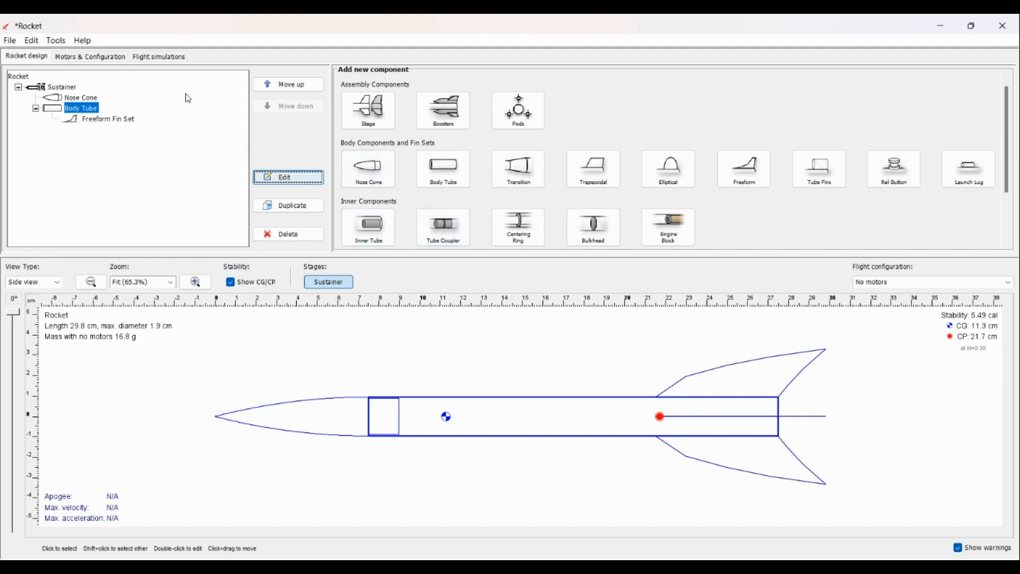
Step: Create a new motor configuration with a C6-0 motor in the body tube and return to the rocket design
left_click(72, 58)
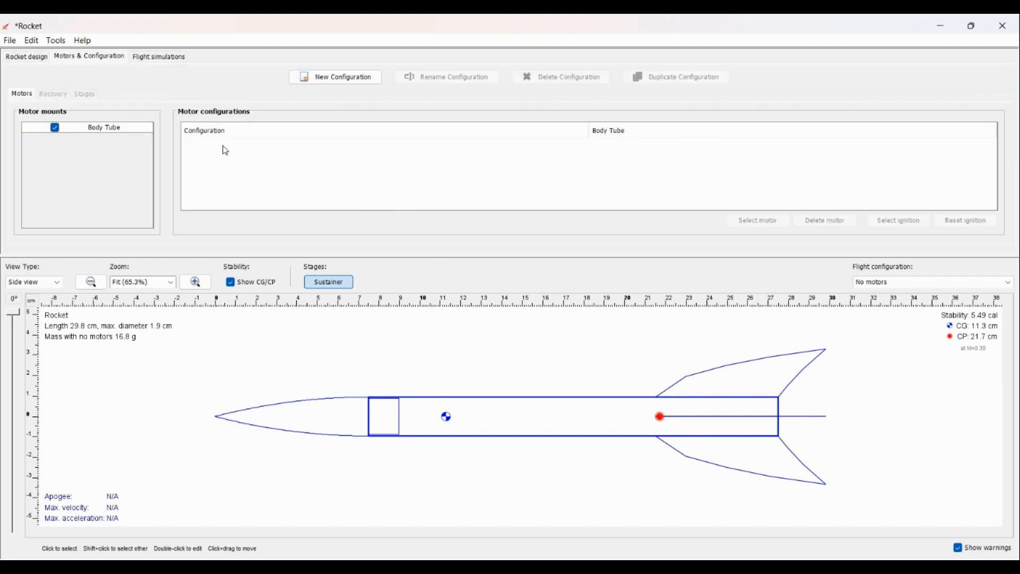
left_click(326, 84)
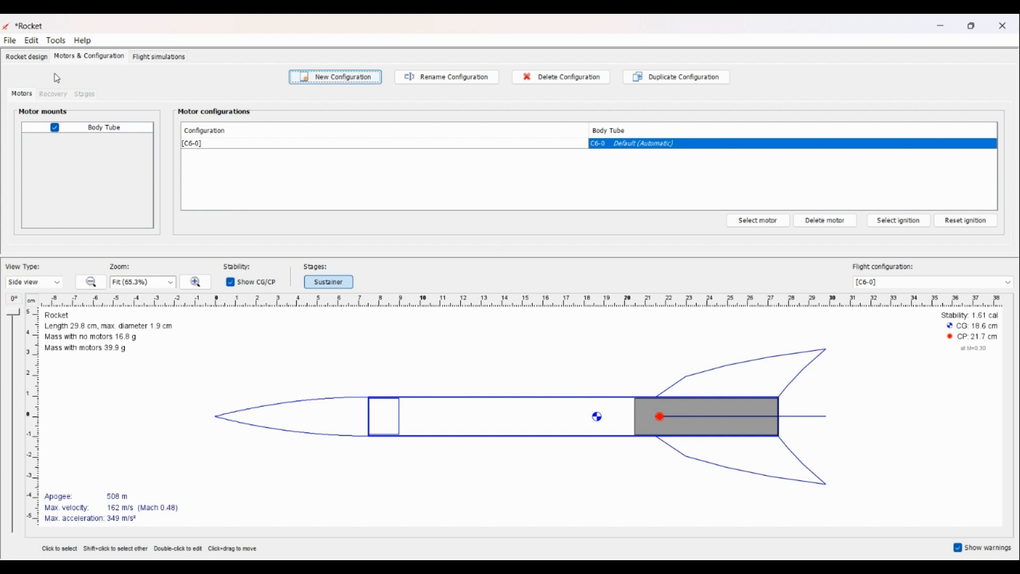
left_click(35, 59)
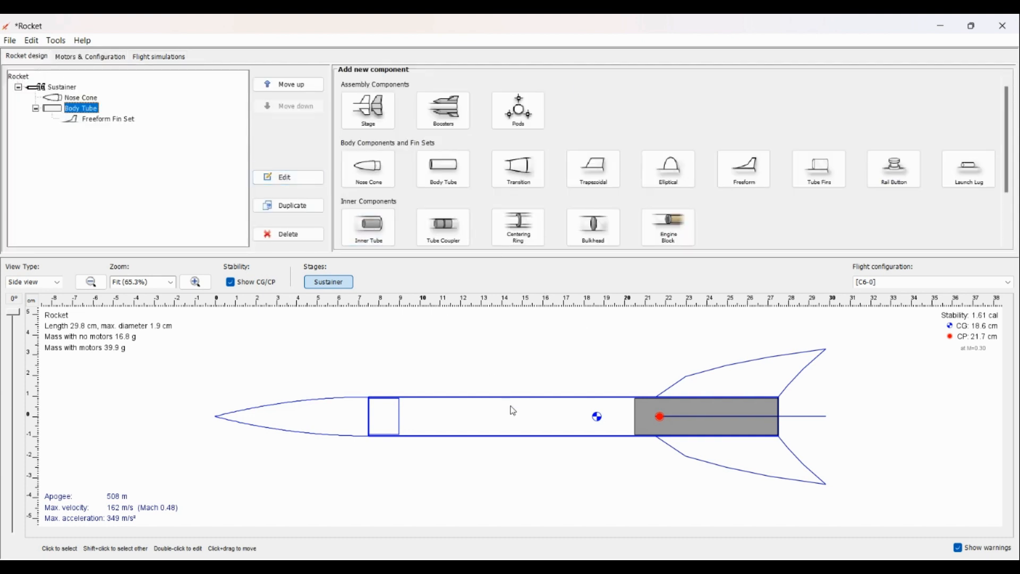
Step: Add a custom centering ring inside the body tube, offset -7 cm from the bottom of the parent component
left_click(519, 228)
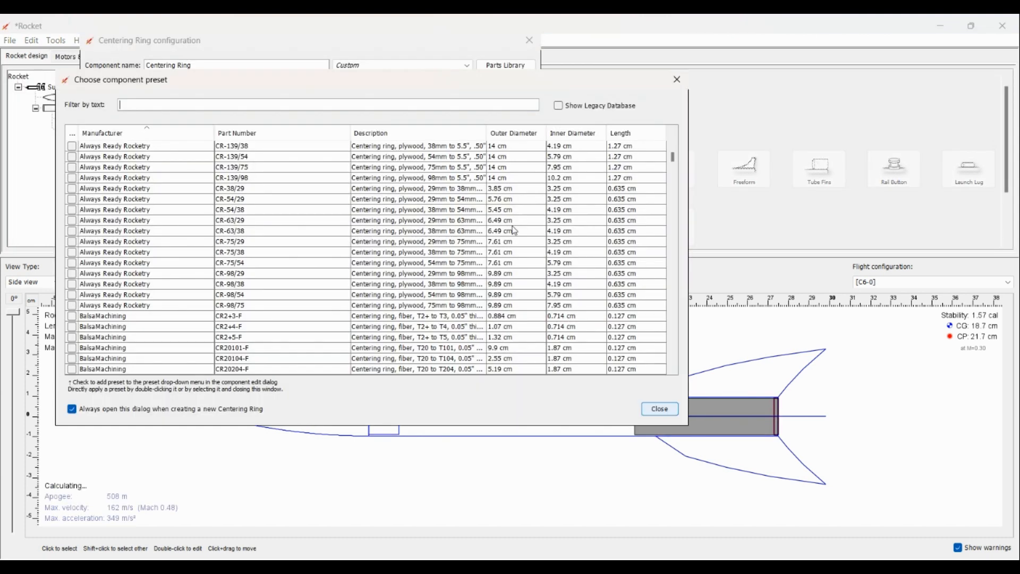
left_click(660, 407)
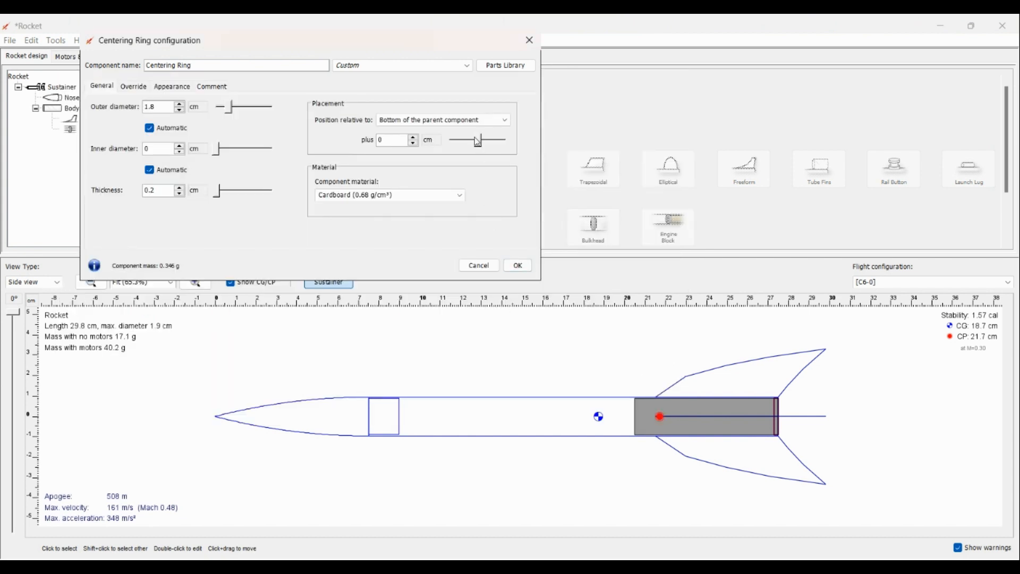
left_click(475, 121)
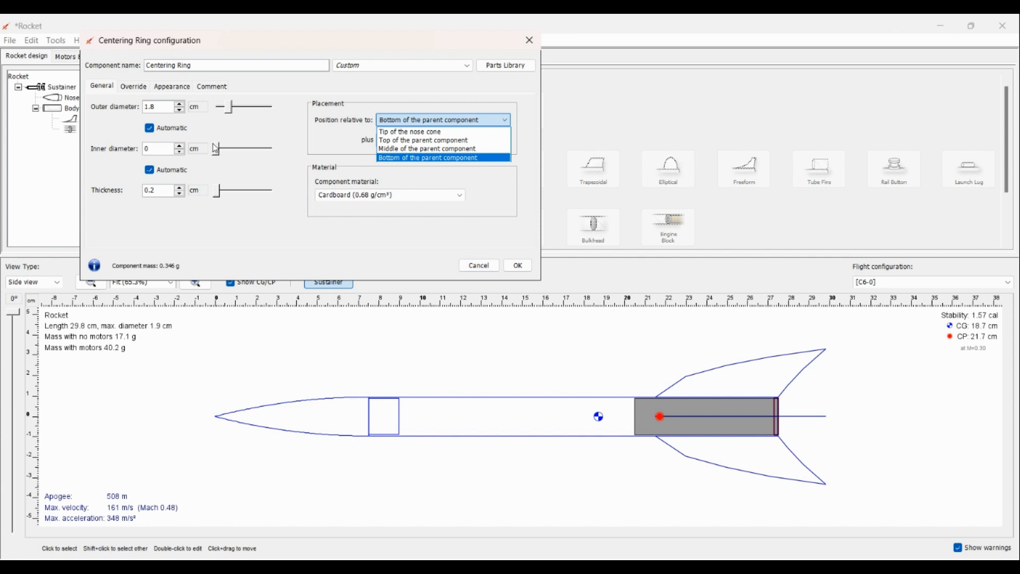
left_click(306, 140)
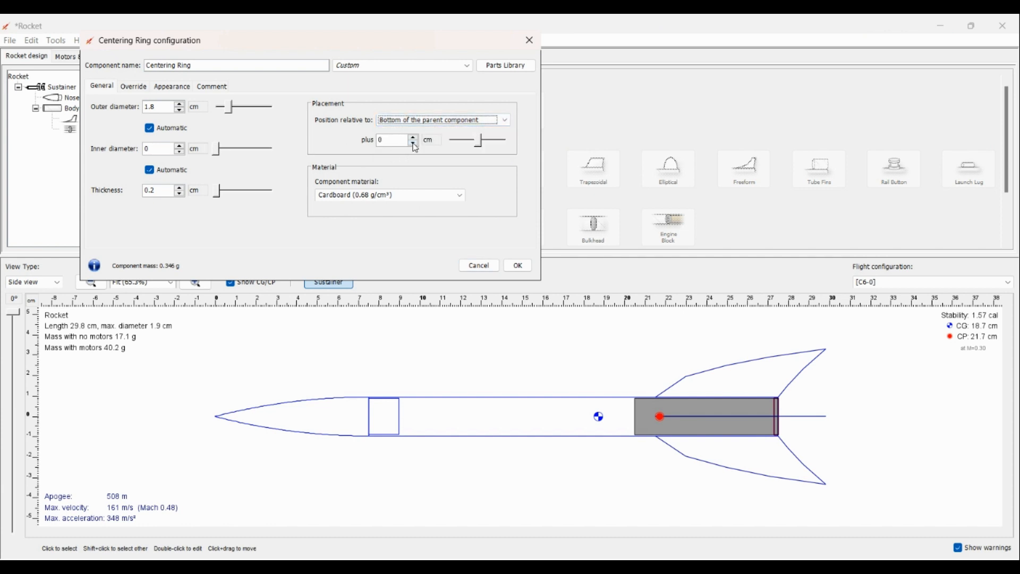
left_click(396, 140)
type("7")
key("Return")
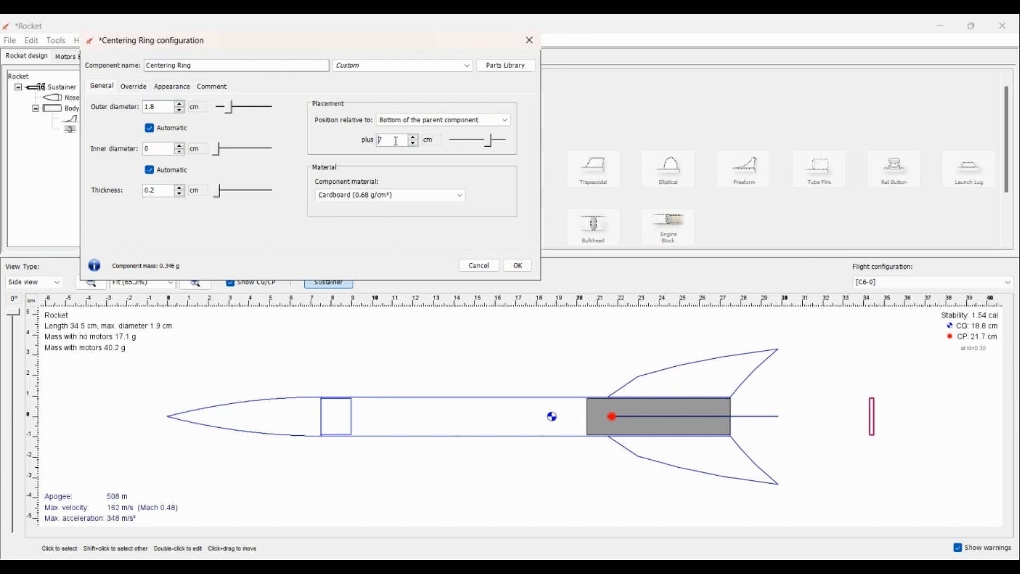
type("-")
key("Return")
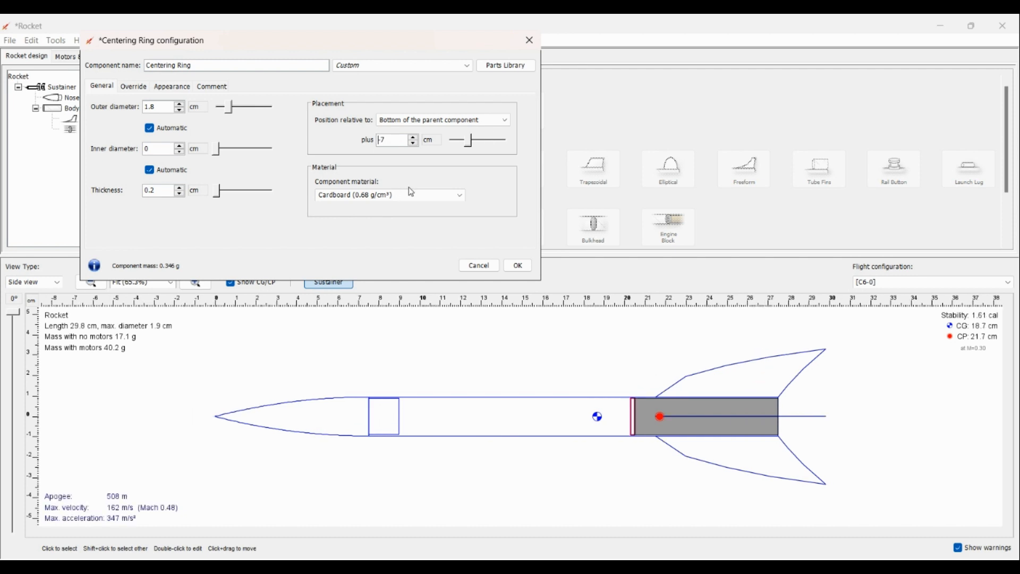
Step: Set the centering ring's material to balsa and its thickness to 0.125 in
left_click(431, 195)
scroll(393, 228, "up", 1)
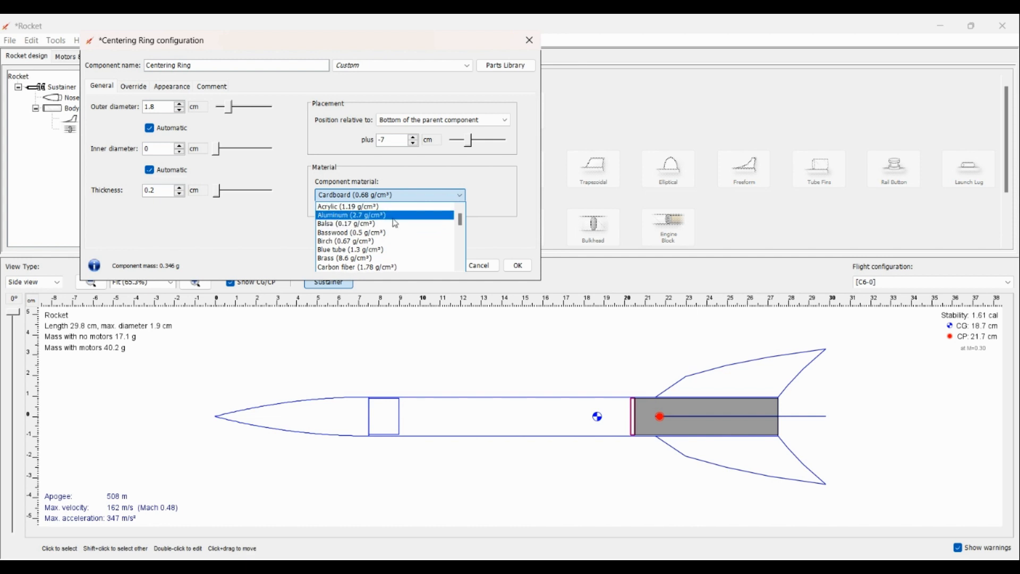
left_click(391, 224)
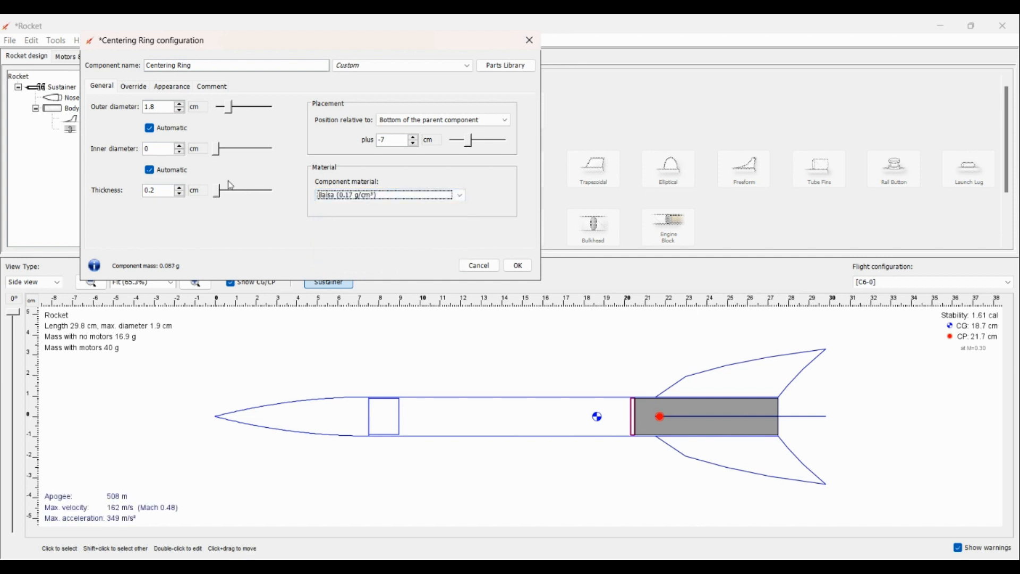
left_click(201, 197)
left_click(219, 253)
left_click(168, 191)
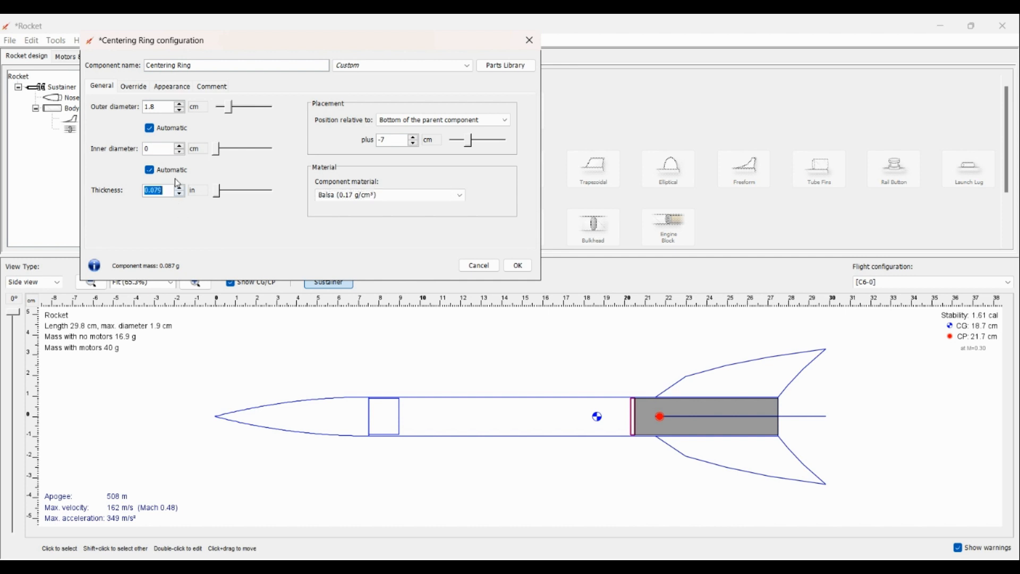
type("0.125")
Step: Set the centering ring's inner diameter to 16 mm
left_click(163, 152)
key("Return")
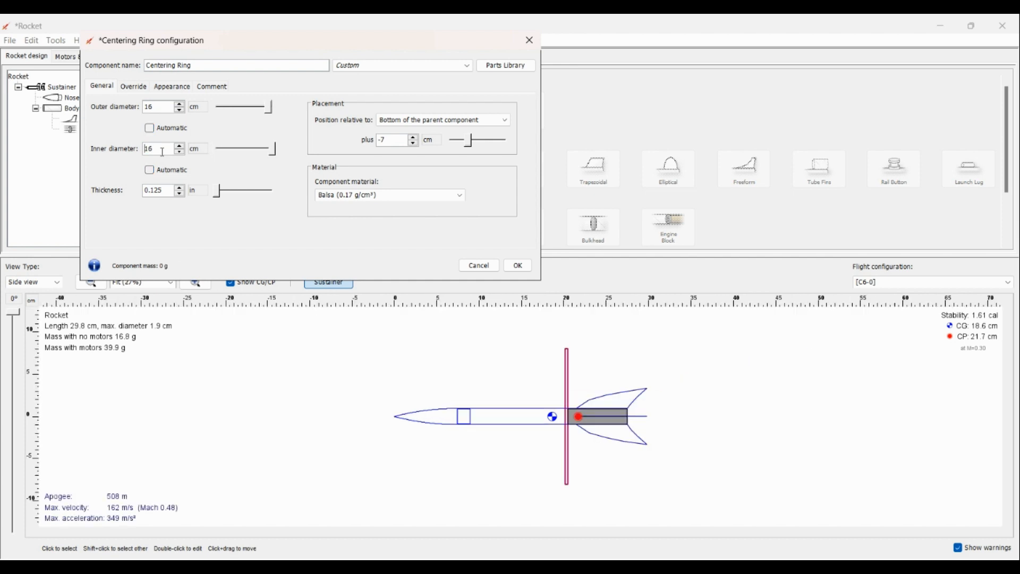
left_click(197, 150)
left_click(236, 169)
type("1")
key("Return")
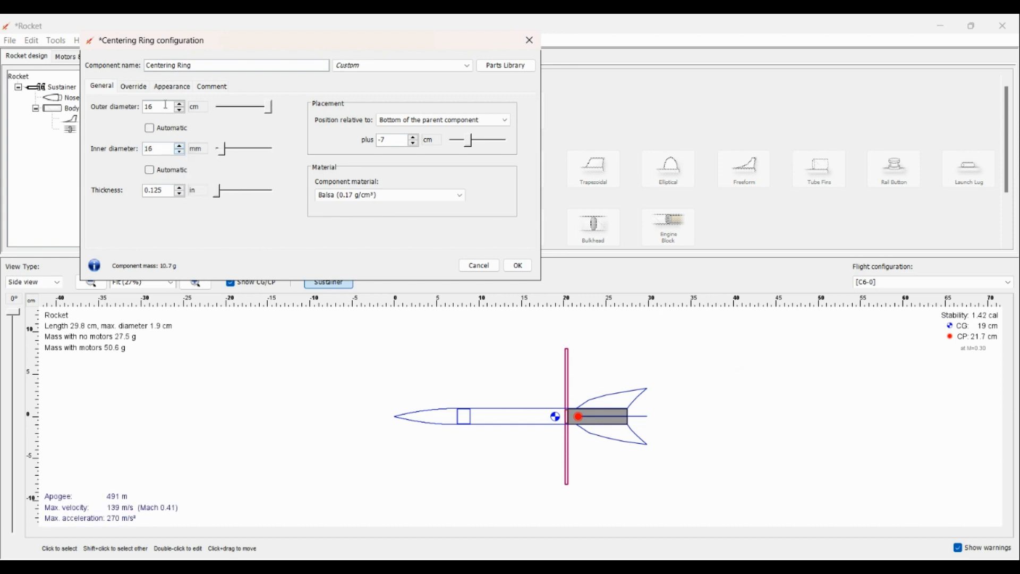
Step: Set the centering ring's outer diameter to 18 mm and accept the configuration
left_click(197, 107)
left_click(212, 121)
double_click(167, 106)
type("1")
key("Return")
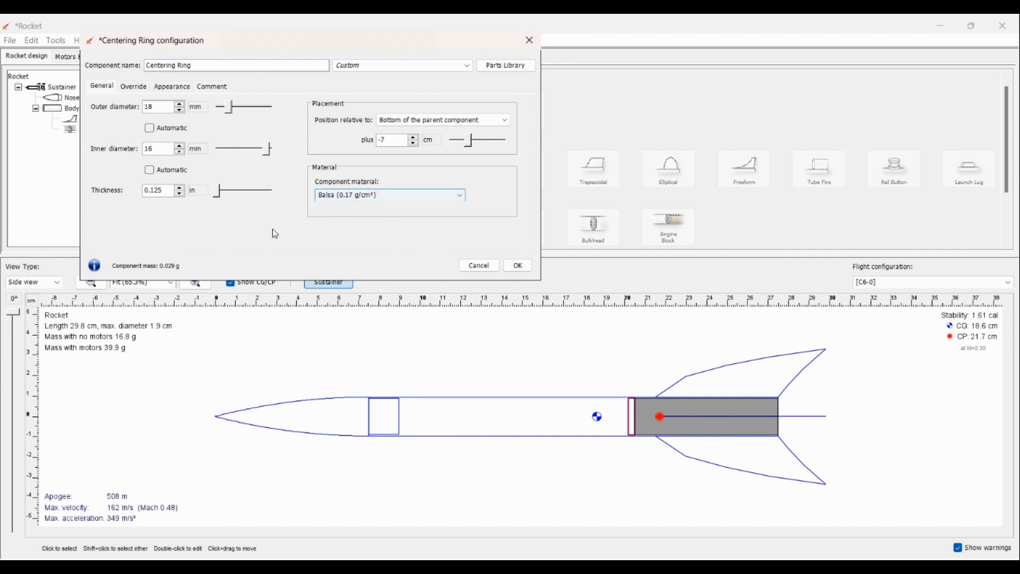
left_click(528, 264)
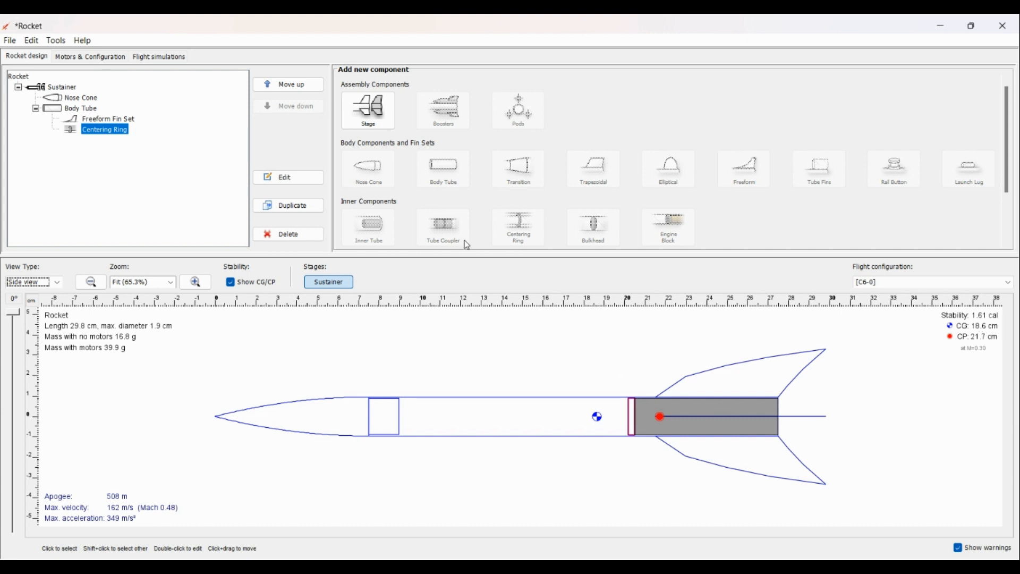
Step: Check the status and results of Simulation 1 in the flight simulations and return to the rocket design
left_click(175, 58)
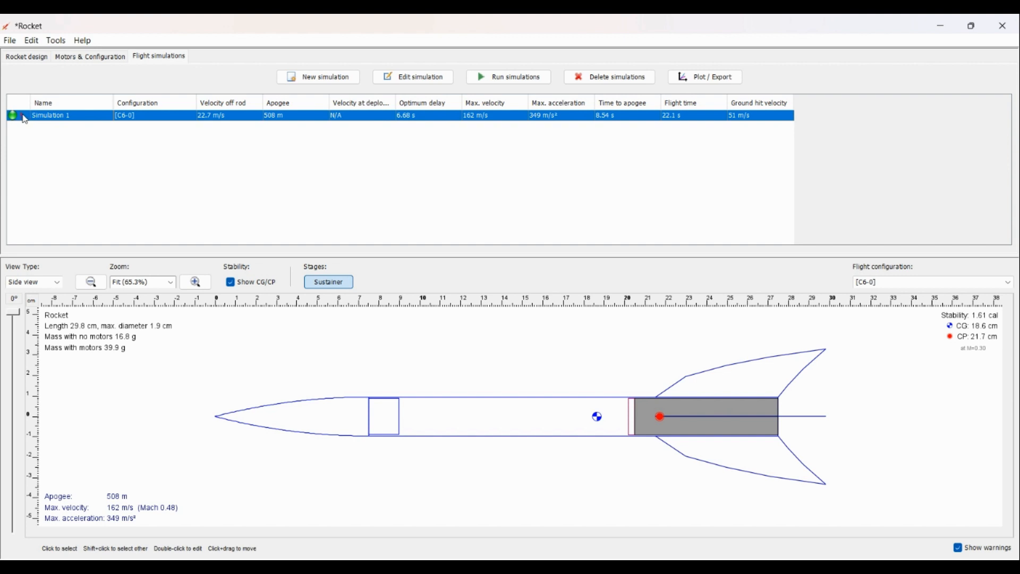
mouse_move(24, 119)
left_click(27, 57)
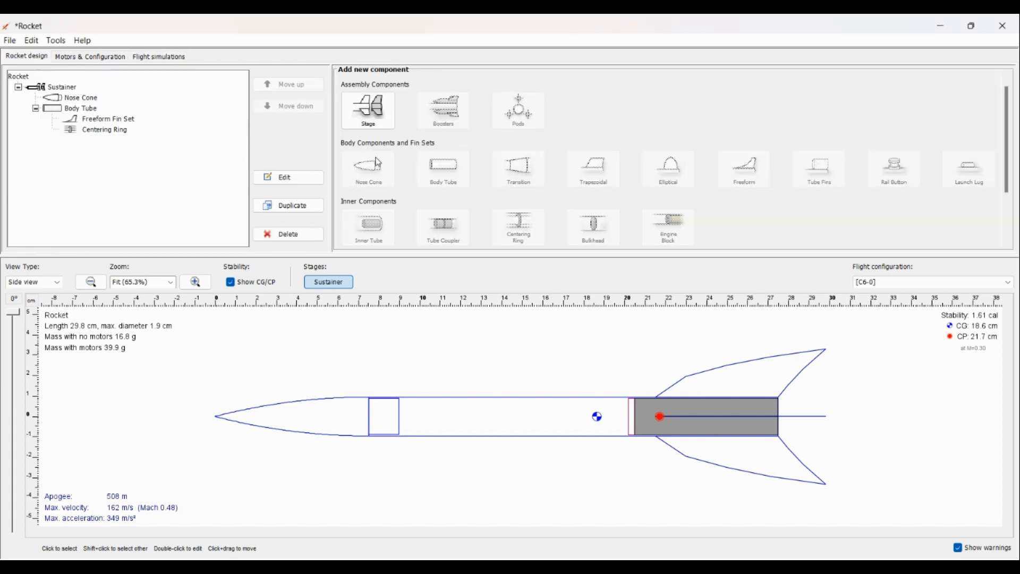
Step: Add a custom parachute inside the body tube and set its canopy material to Mylar (21 g/m²)
left_click(469, 425)
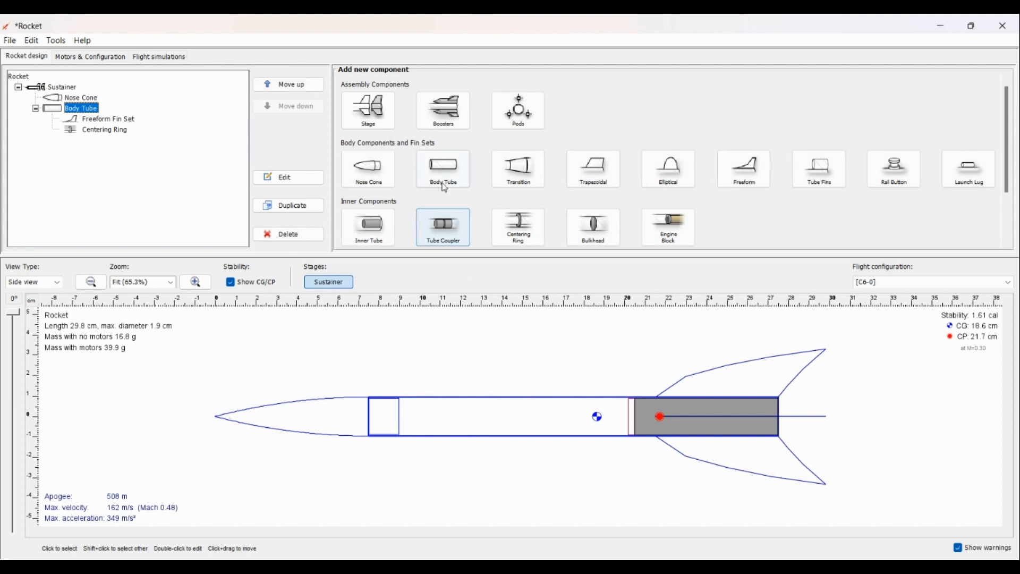
scroll(444, 170, "down", 3)
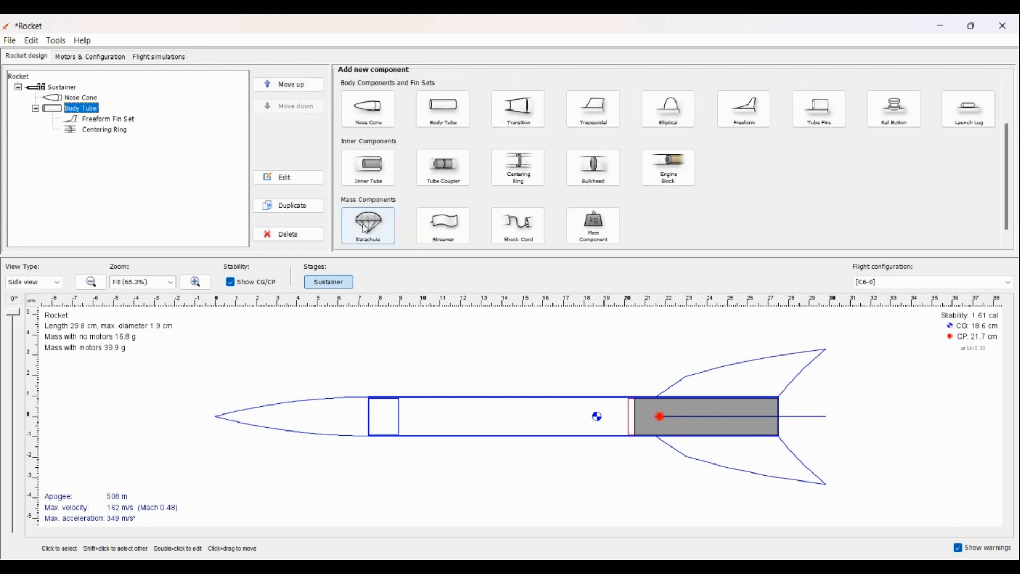
left_click(367, 226)
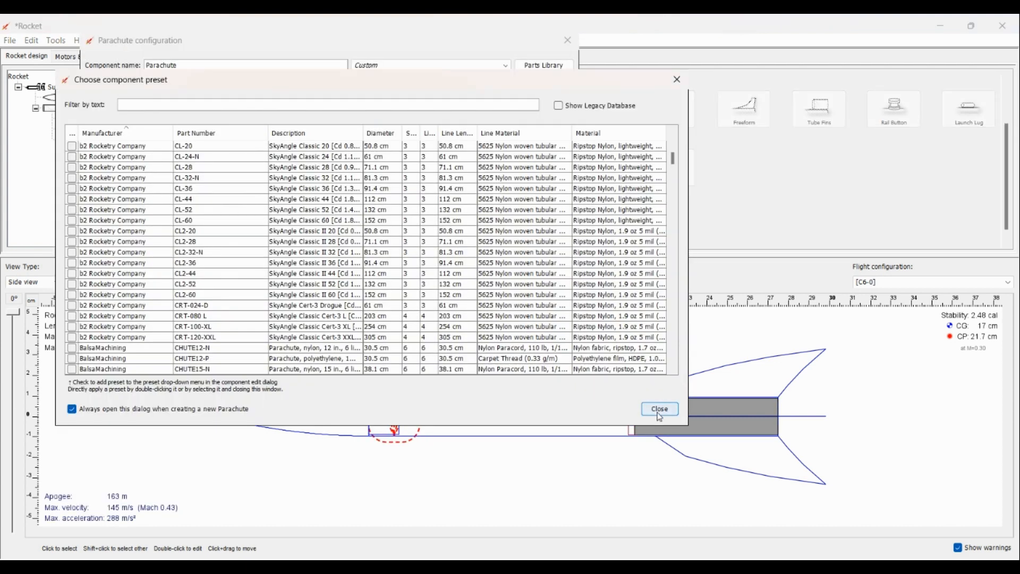
left_click(659, 412)
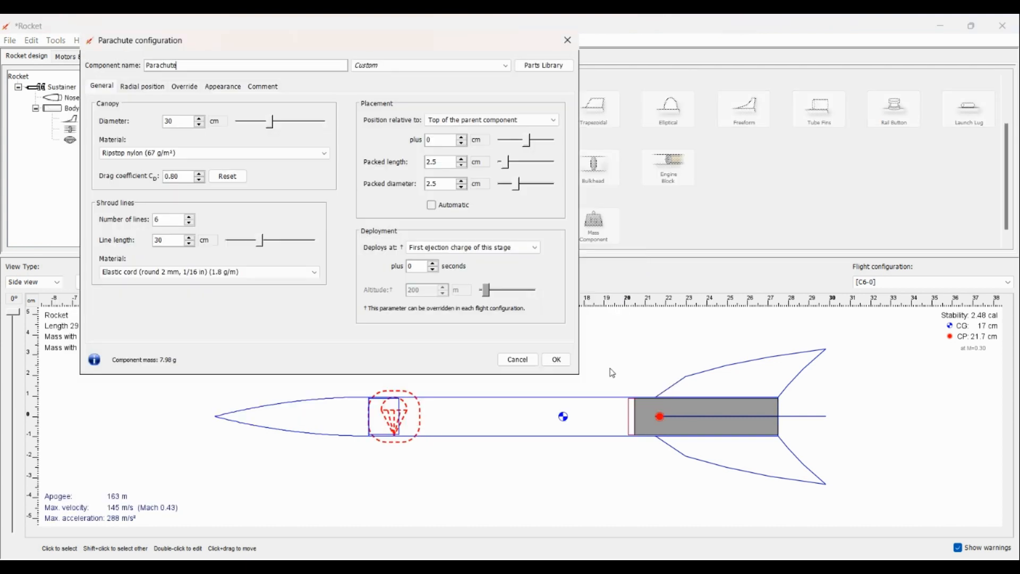
left_click(181, 154)
left_click(183, 174)
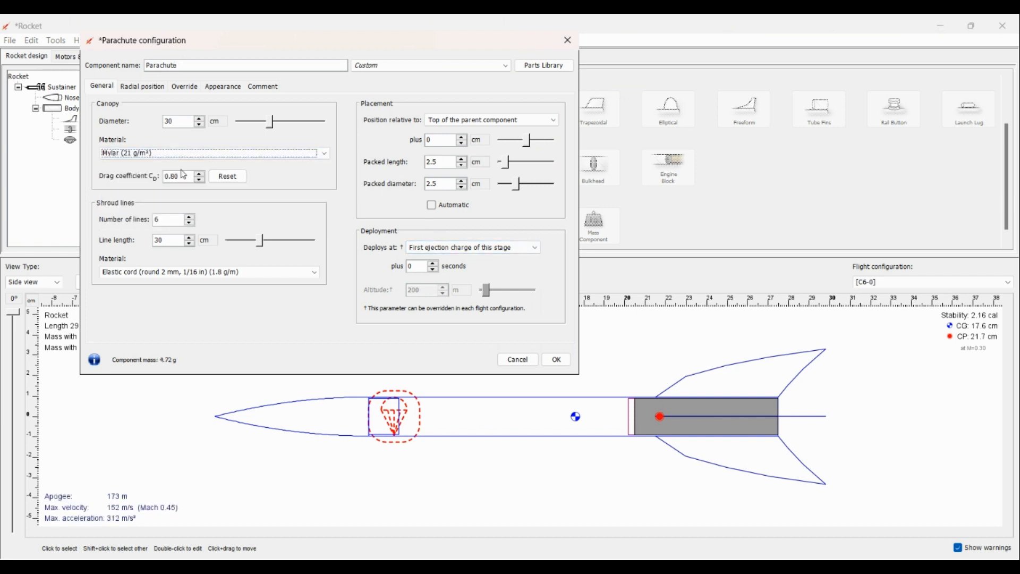
Step: Set the parachute's canopy diameter to 1 ft
left_click(215, 122)
left_click(229, 217)
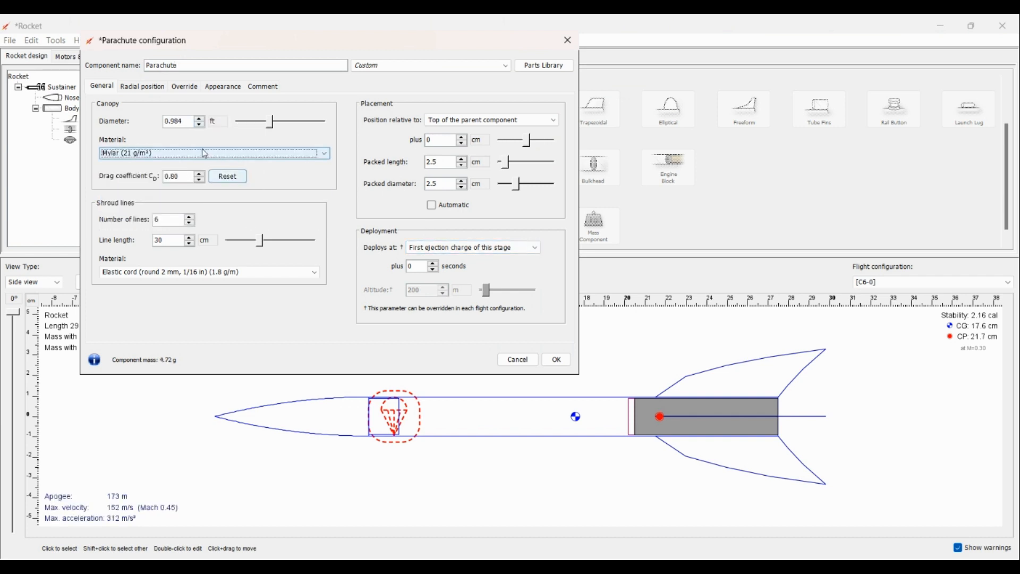
left_click(182, 122)
type("1")
key("Return")
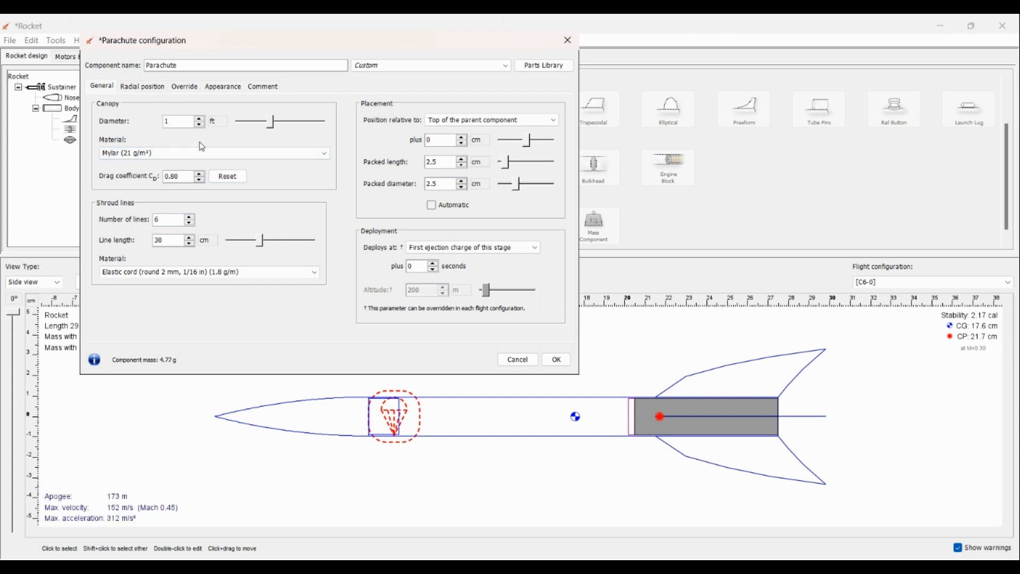
Step: Set the parachute's shroud line material to Nylon flat webbing md. (10 mm, 3/8 in)
left_click(234, 273)
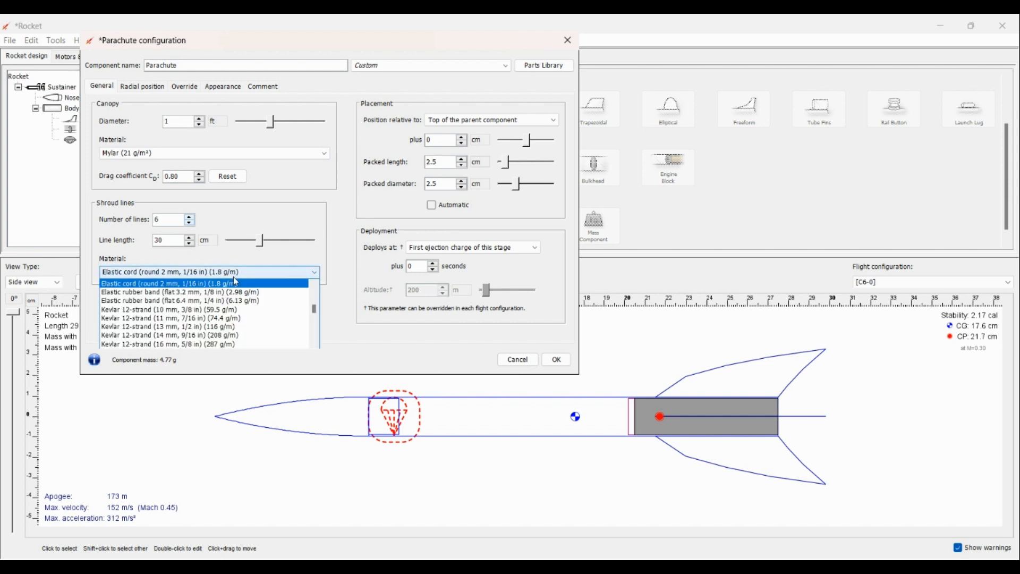
scroll(218, 303, "down", 4)
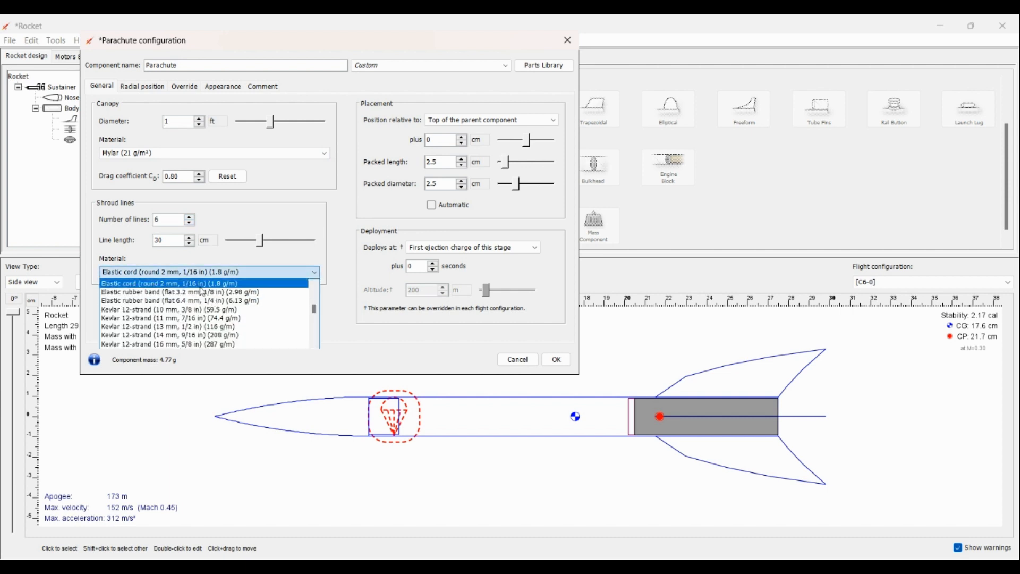
scroll(181, 309, "down", 1)
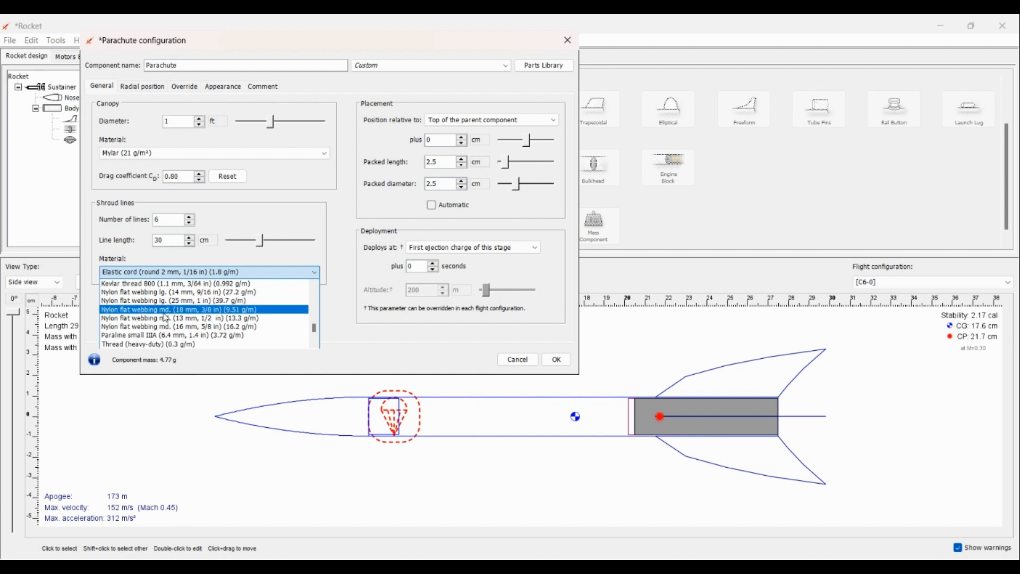
left_click(169, 310)
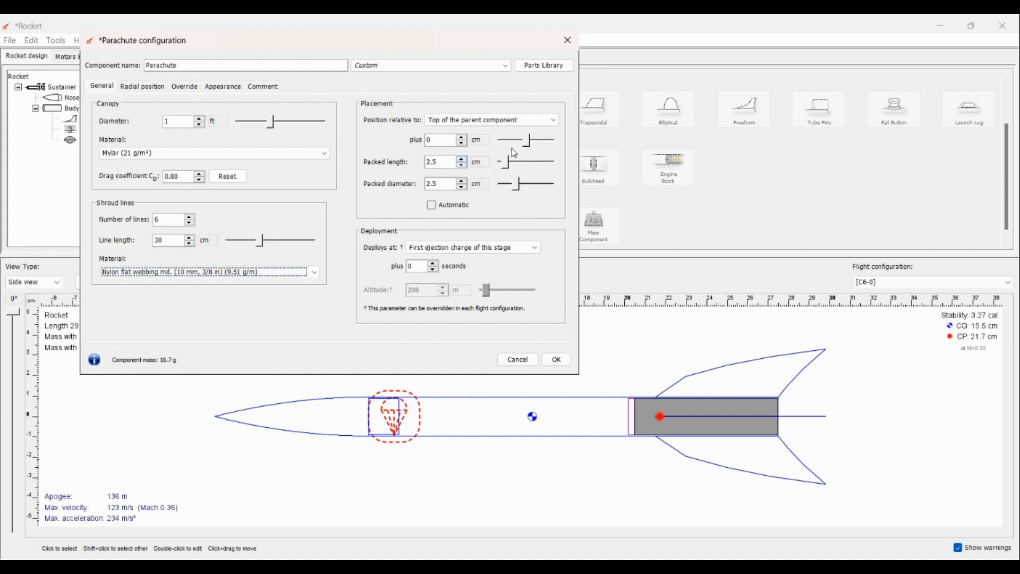
Step: Offset the parachute 1.9 cm from the body tube's top, with packed length 4.4 cm and packed diameter 1.7 cm, and accept it
mouse_move(528, 146)
left_mouse_down()
mouse_move(514, 147)
mouse_move(530, 149)
left_mouse_up()
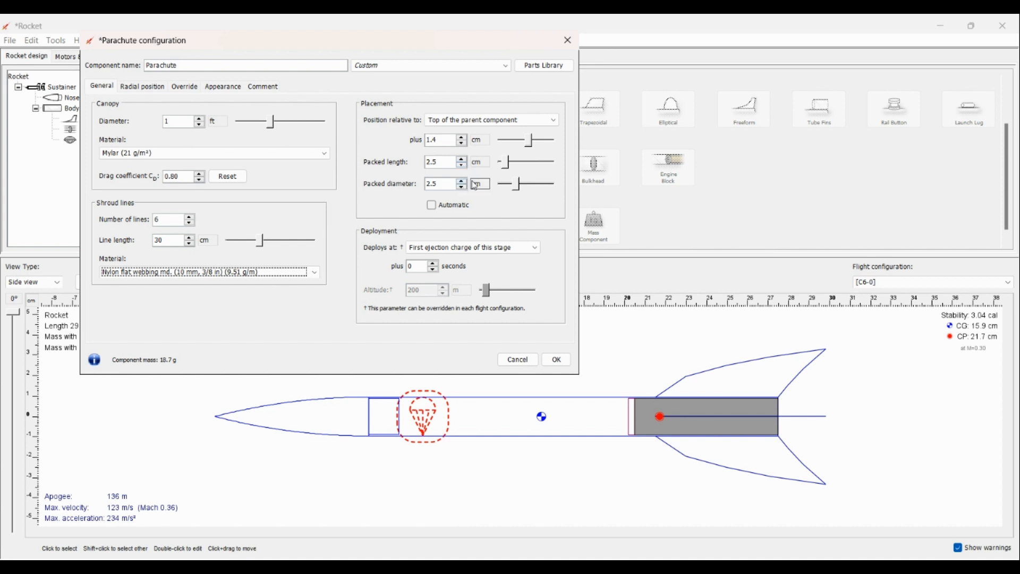
left_click_drag(526, 184, 511, 186)
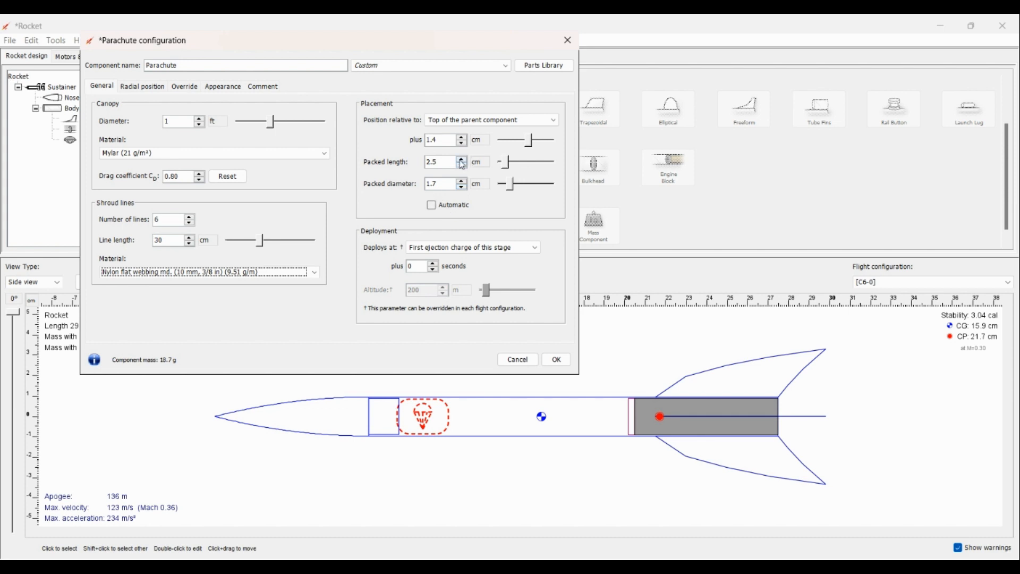
left_click_drag(506, 166, 533, 143)
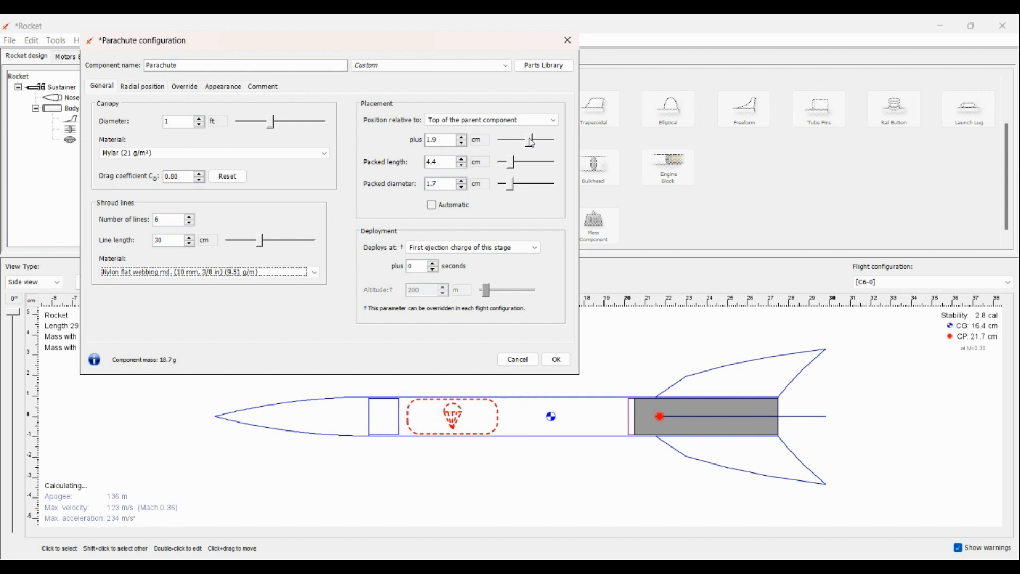
left_click(558, 360)
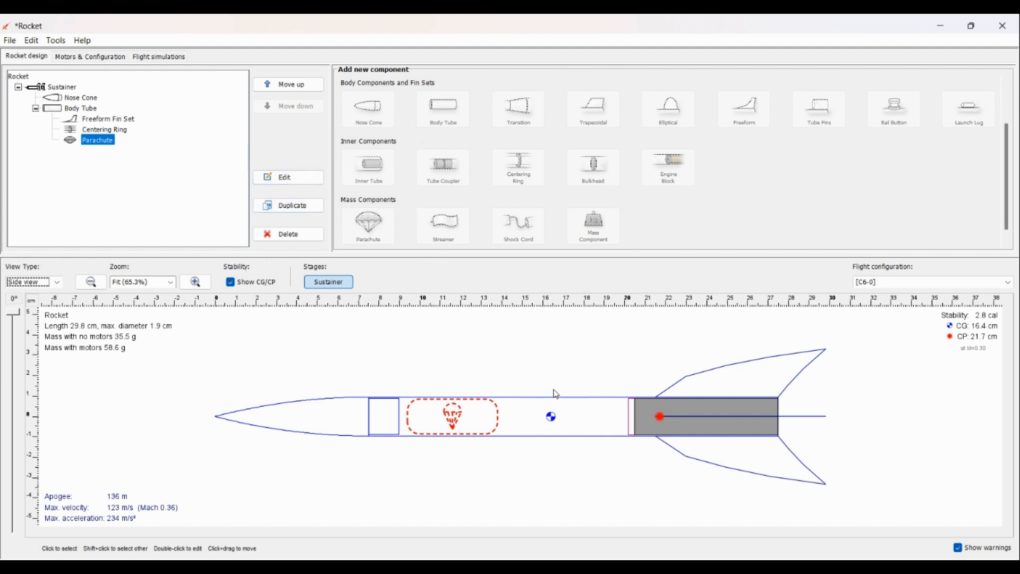
Step: Add a shock cord inside the body tube and set its material to Nylon flat webbing md. (10 mm, 3/8 in)
left_click(566, 415)
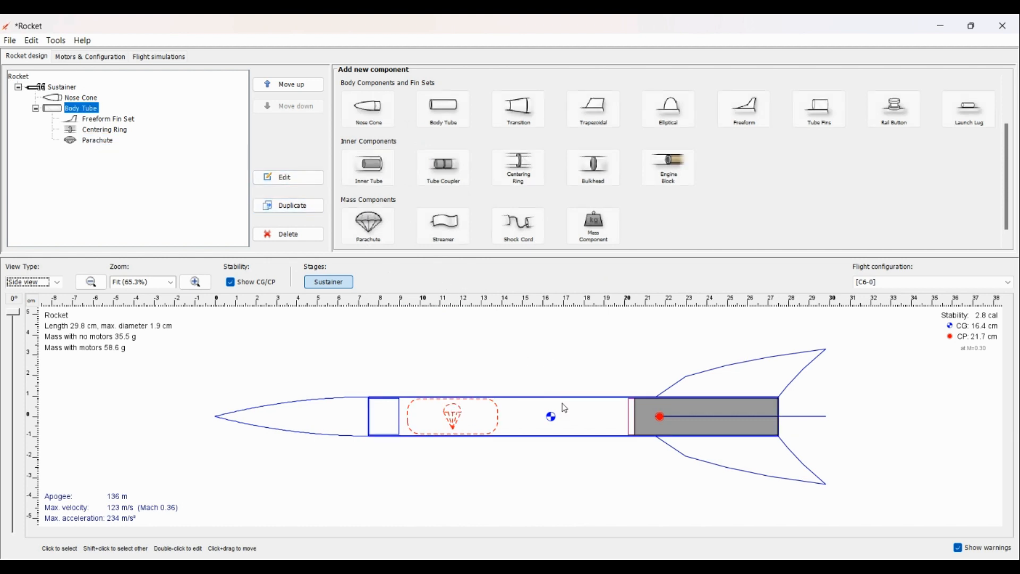
left_click(519, 234)
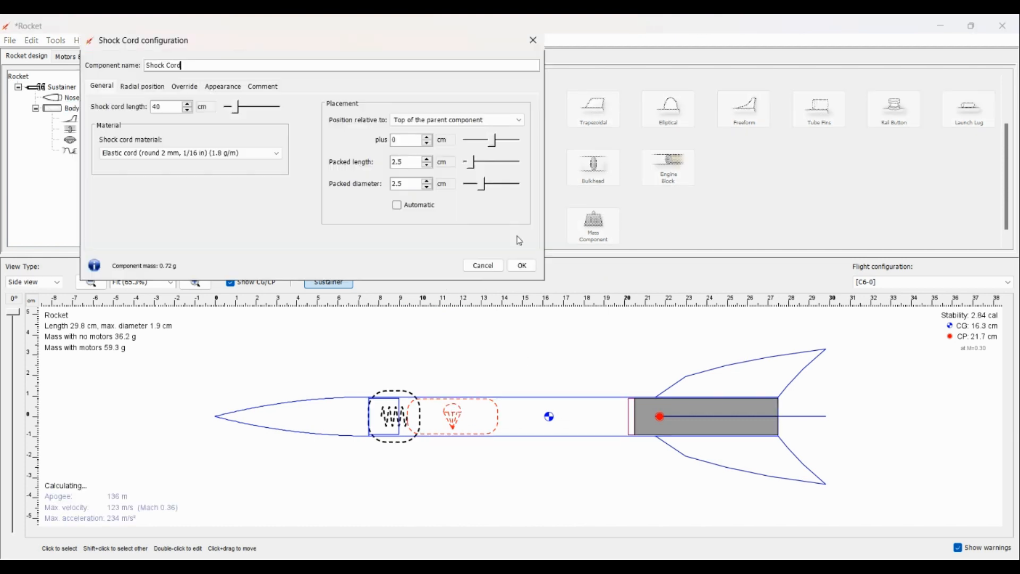
left_click(230, 154)
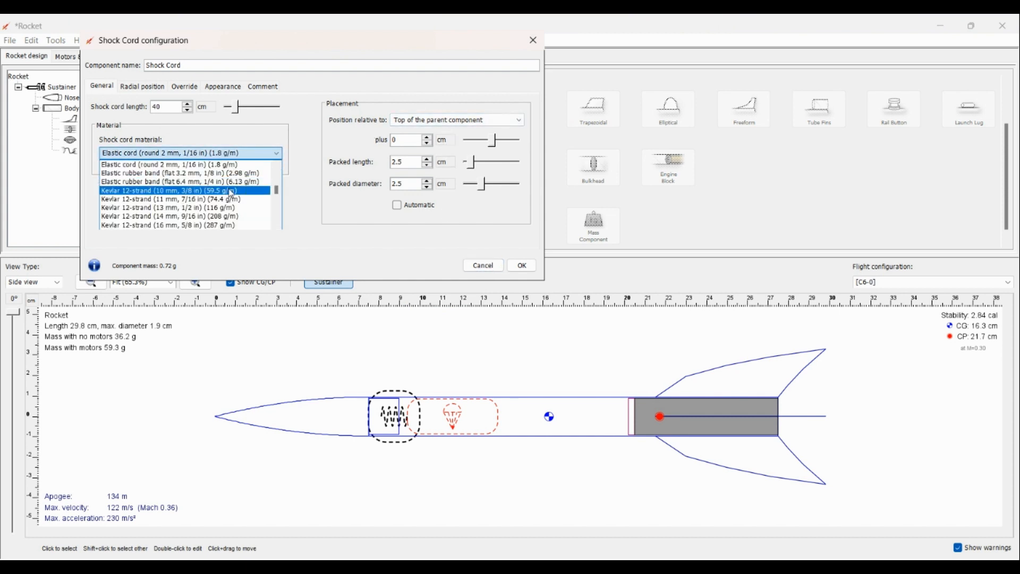
scroll(226, 189, "down", 3)
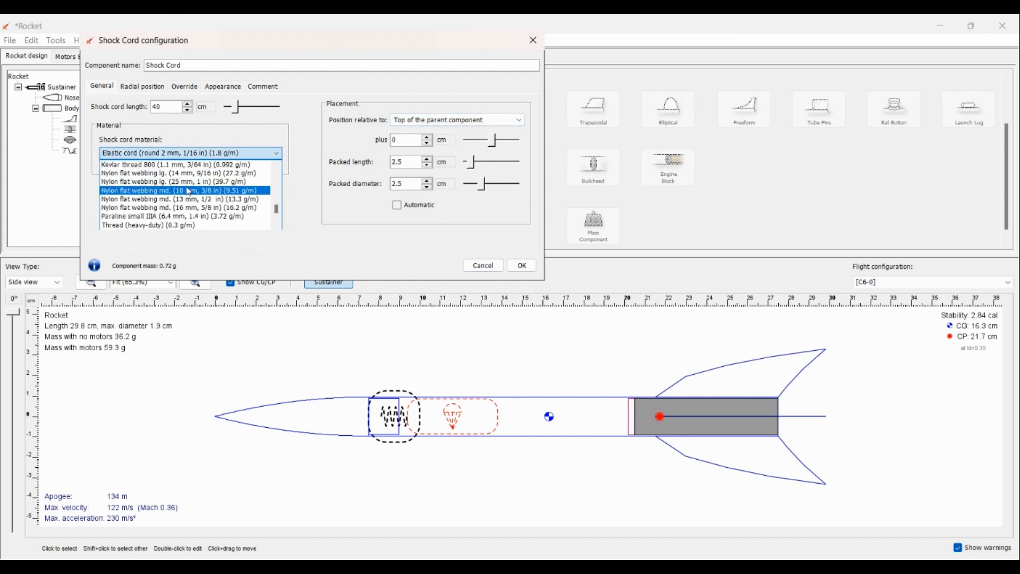
left_click(165, 192)
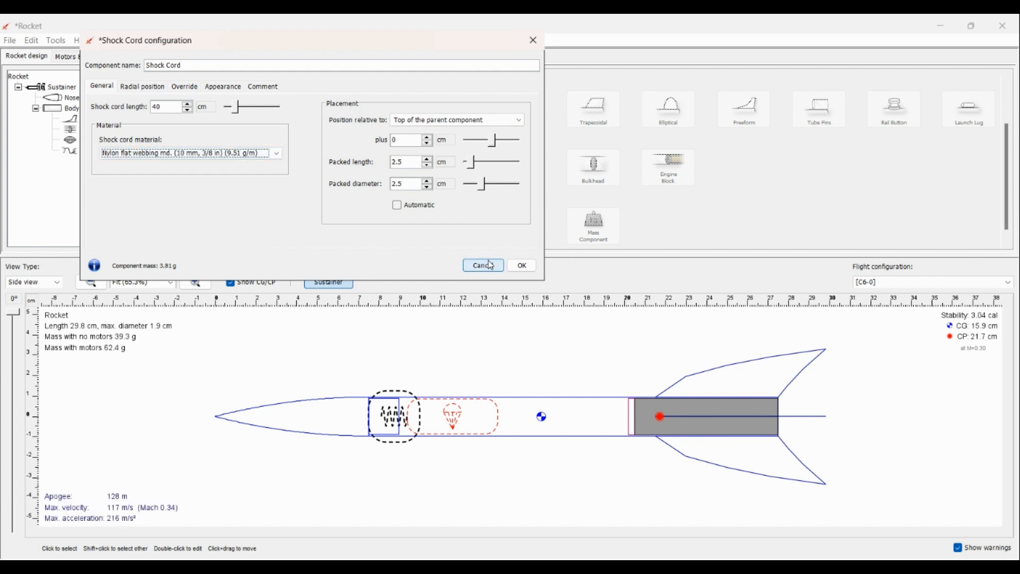
Step: Offset the shock cord 6.5 cm from the body tube's top, with packed length 4.2 cm and packed diameter 0.8 cm, and accept it
left_click(522, 266)
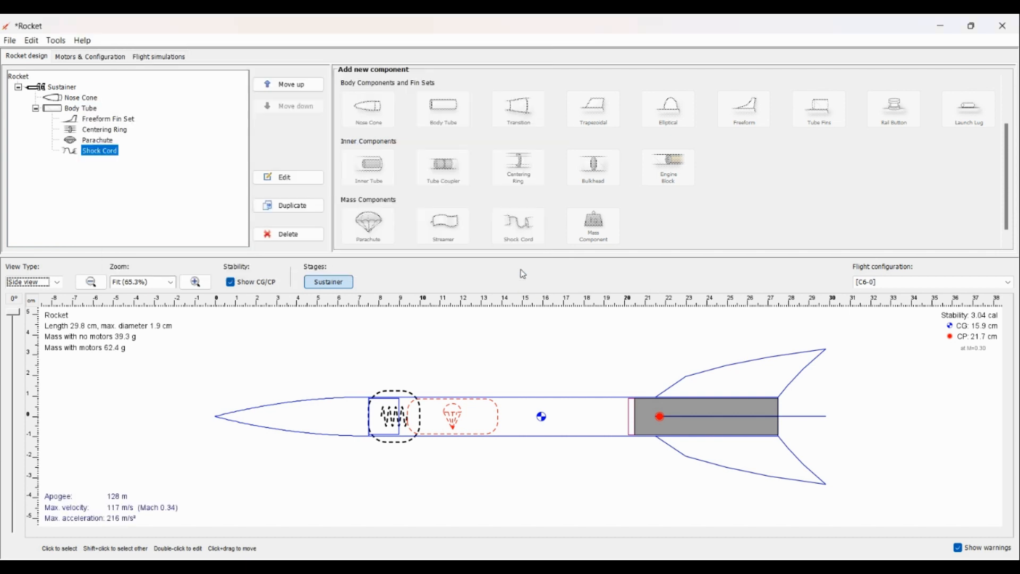
left_click(287, 179)
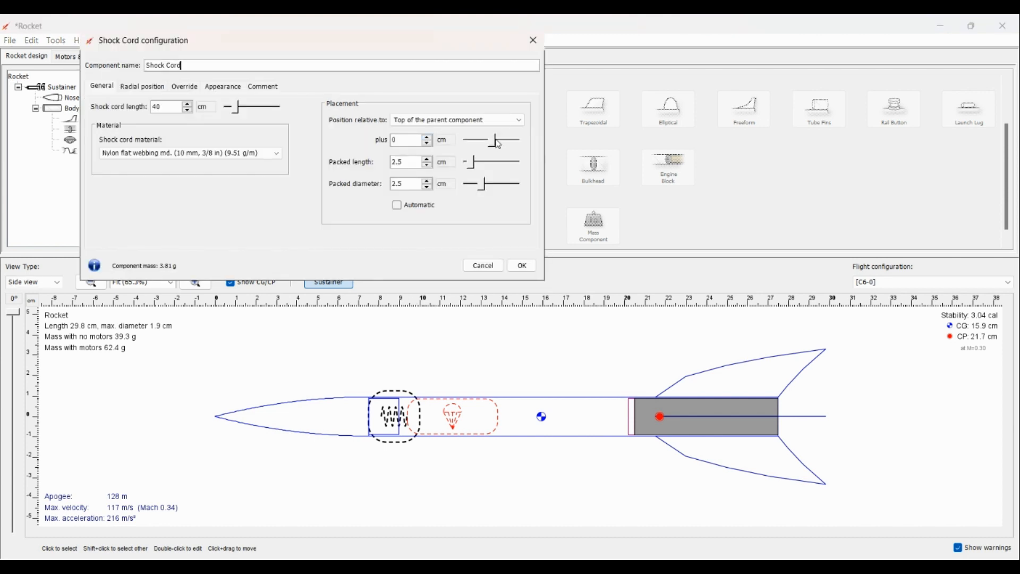
left_click_drag(497, 144, 507, 143)
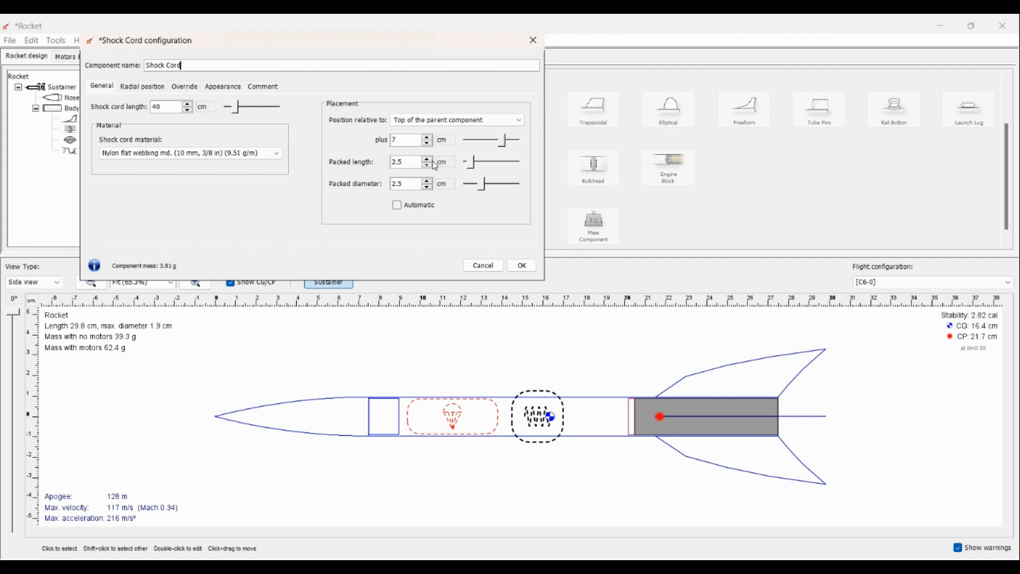
mouse_move(470, 169)
left_mouse_down()
mouse_move(483, 190)
mouse_move(473, 192)
left_mouse_up()
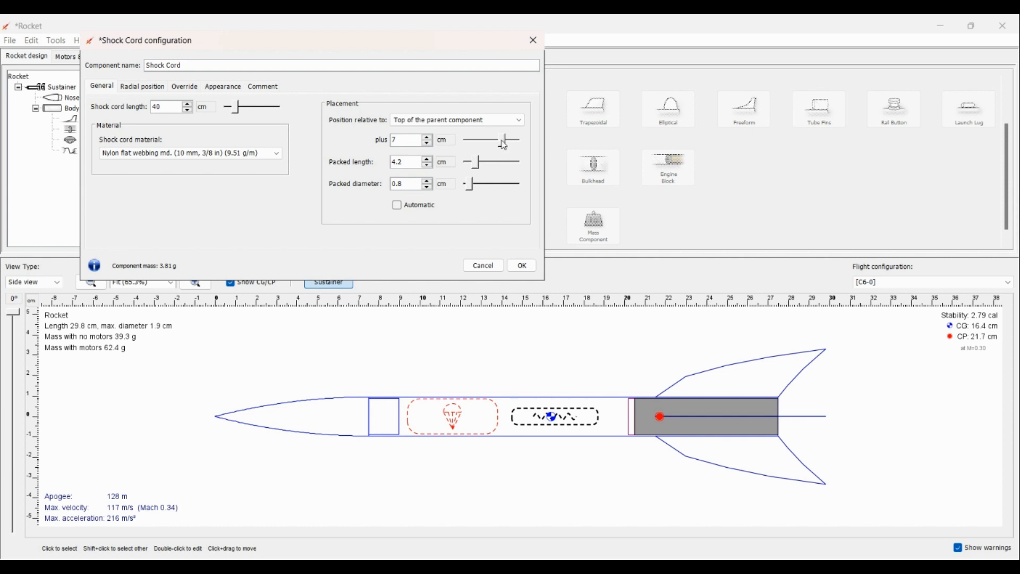
left_click_drag(503, 141, 504, 144)
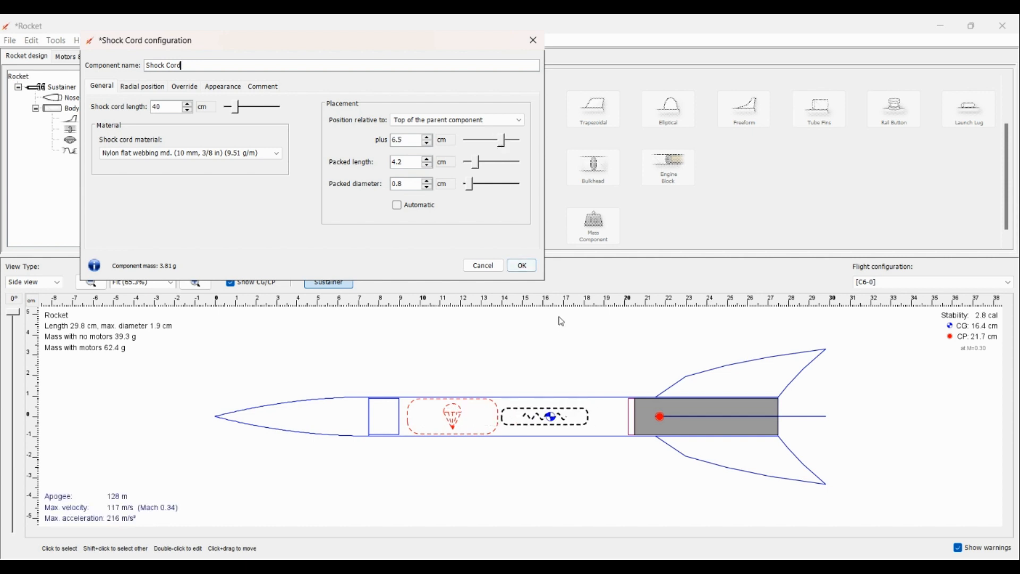
left_click(524, 265)
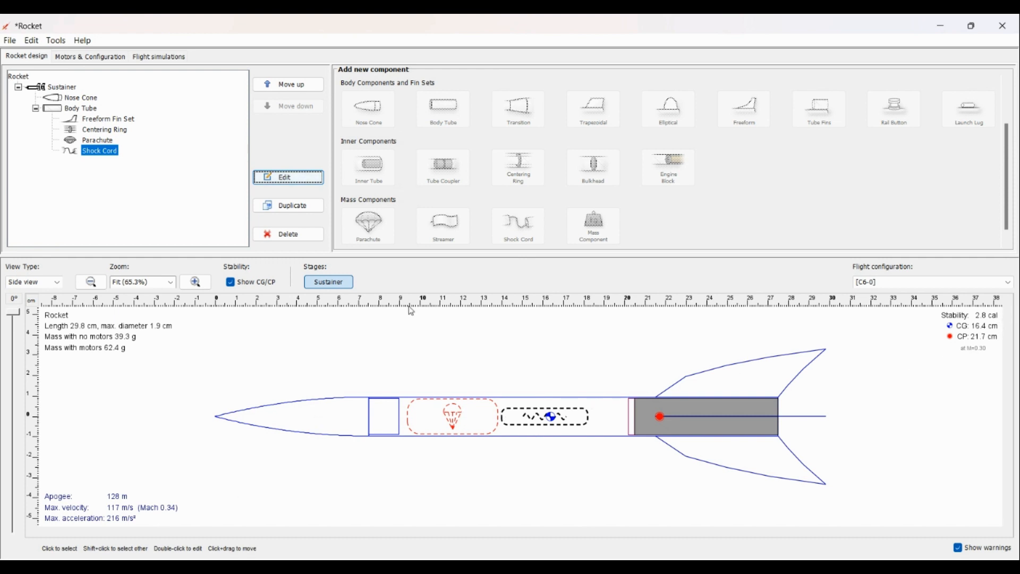
Step: Delete the existing flight simulation and confirm its removal
left_click(159, 58)
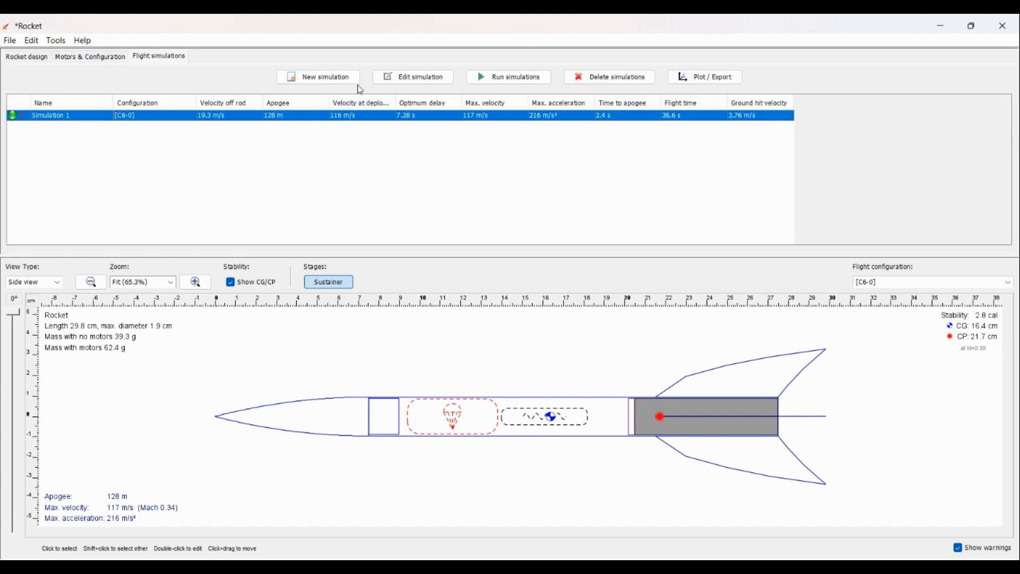
left_click(617, 79)
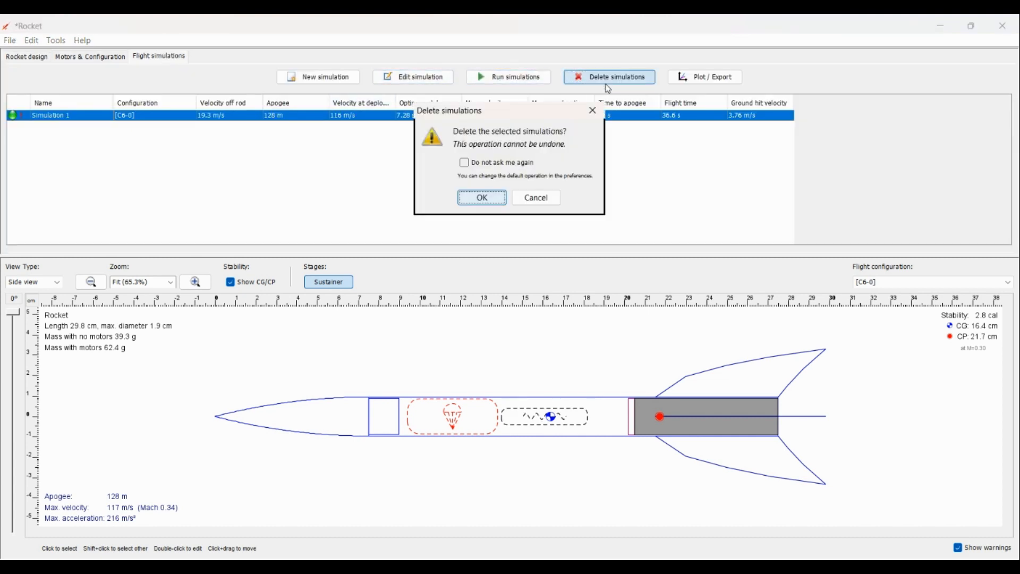
left_click(482, 198)
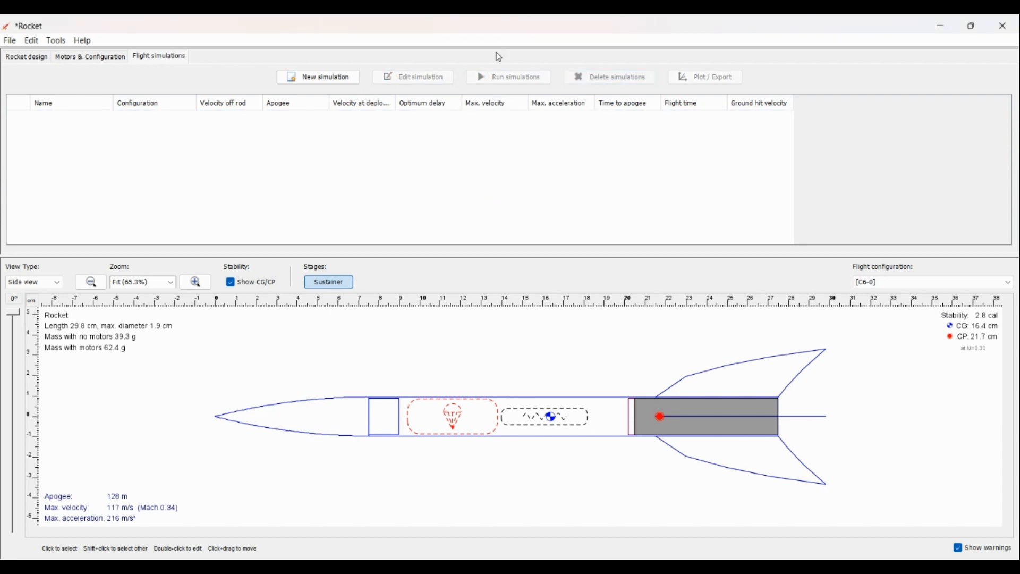
Step: Create a new flight simulation with the launch site altitude set to 120 ft, and run it
left_click(338, 78)
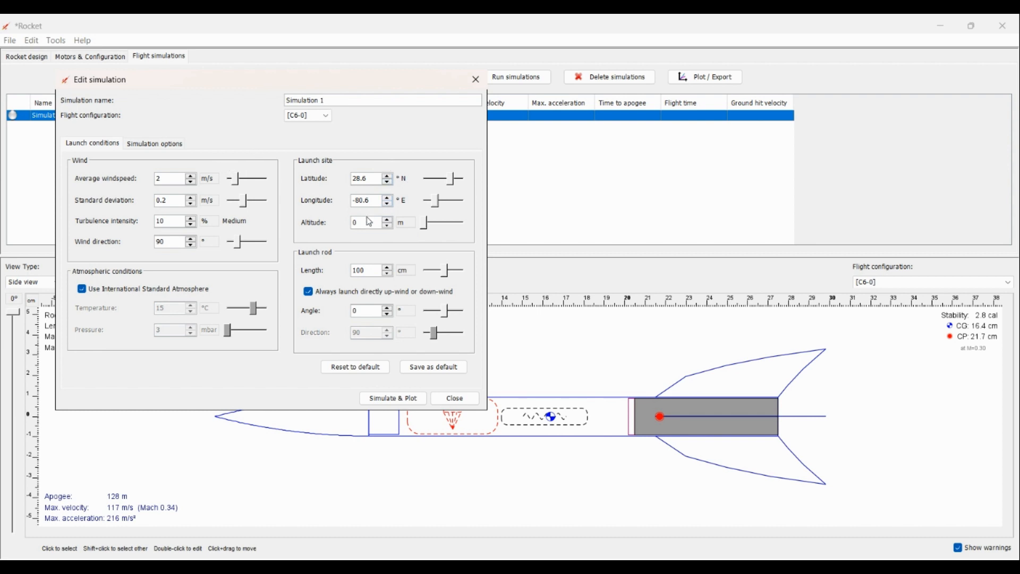
left_click(406, 222)
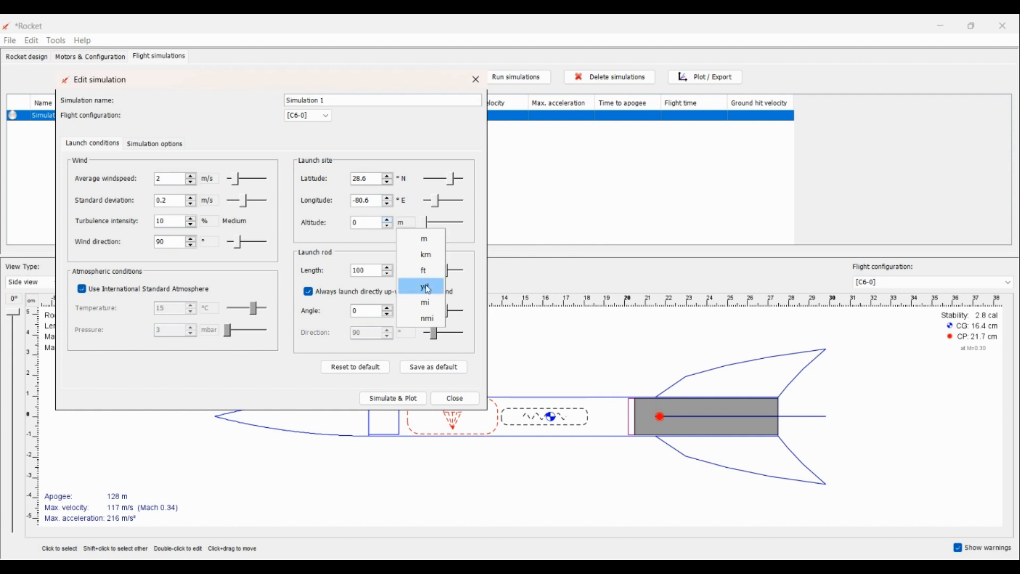
left_click(423, 271)
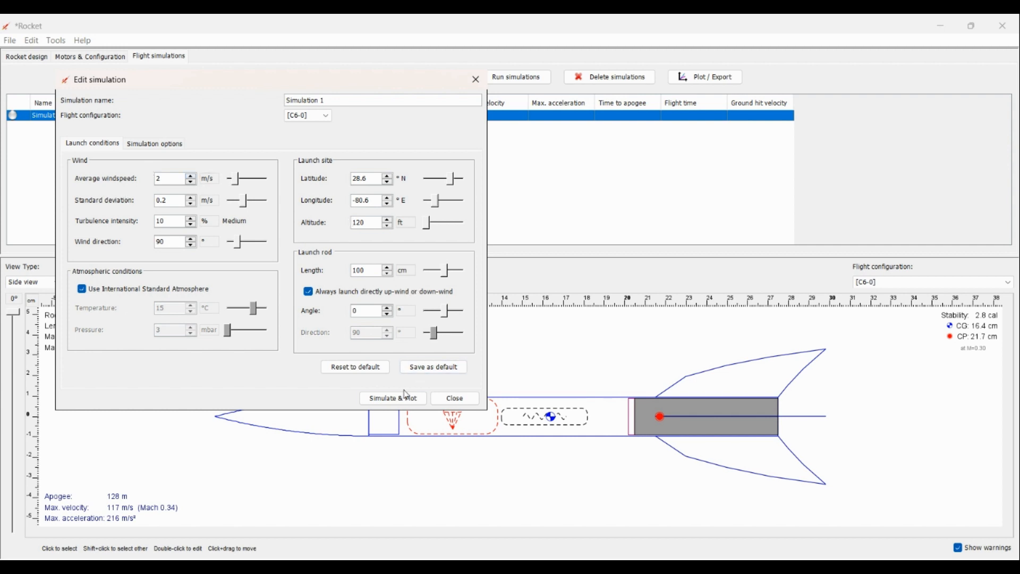
left_click(451, 399)
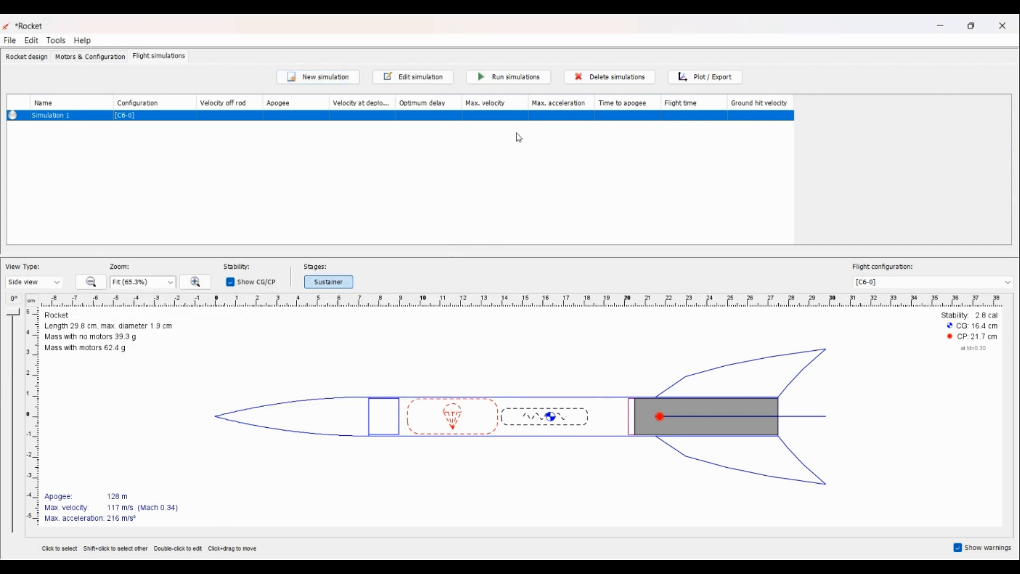
left_click(532, 80)
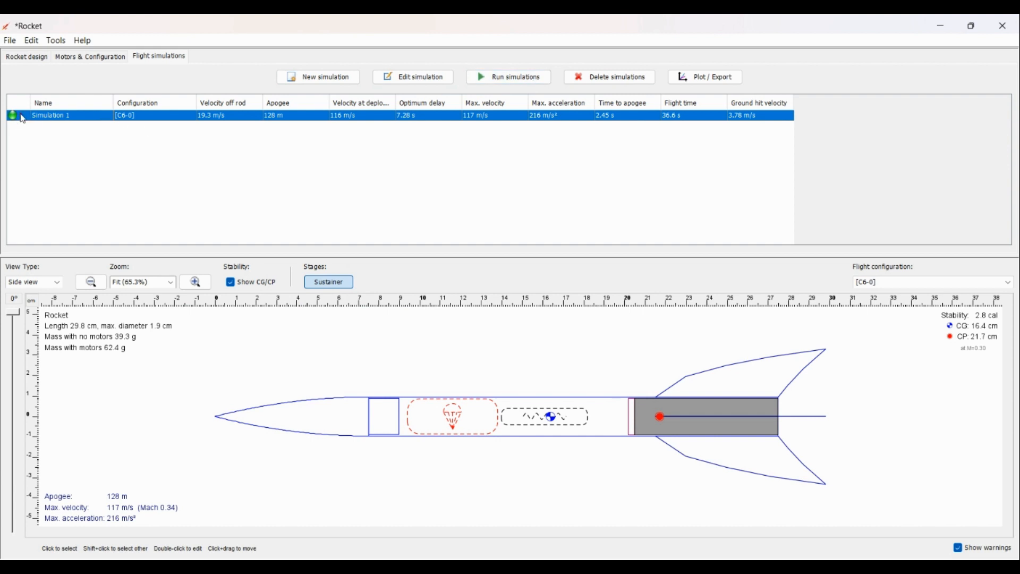
mouse_move(23, 119)
Step: Plot only altitude against time for the simulation, removing vertical acceleration and vertical velocity from the Y axis types
left_click(699, 85)
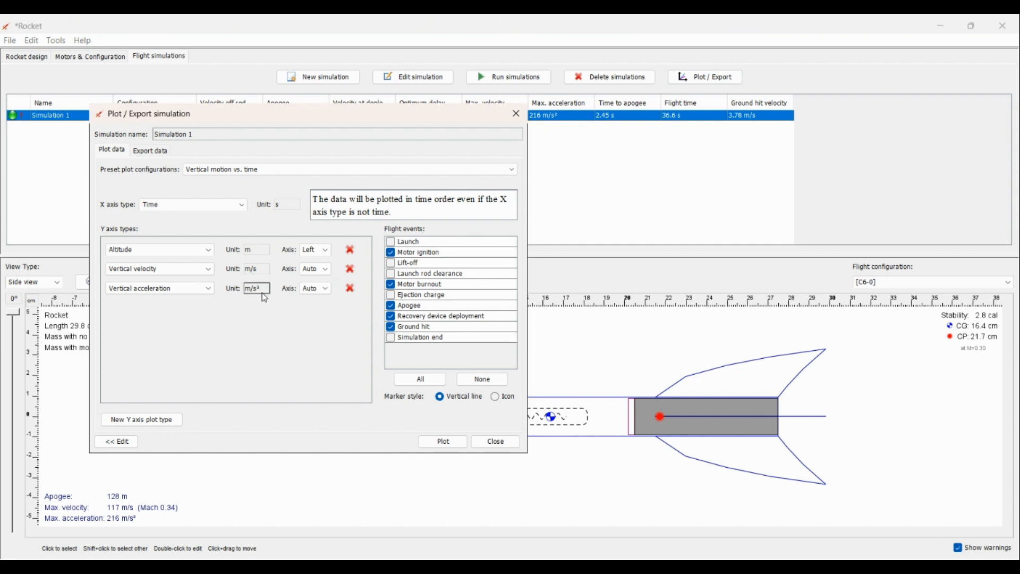
left_click(351, 289)
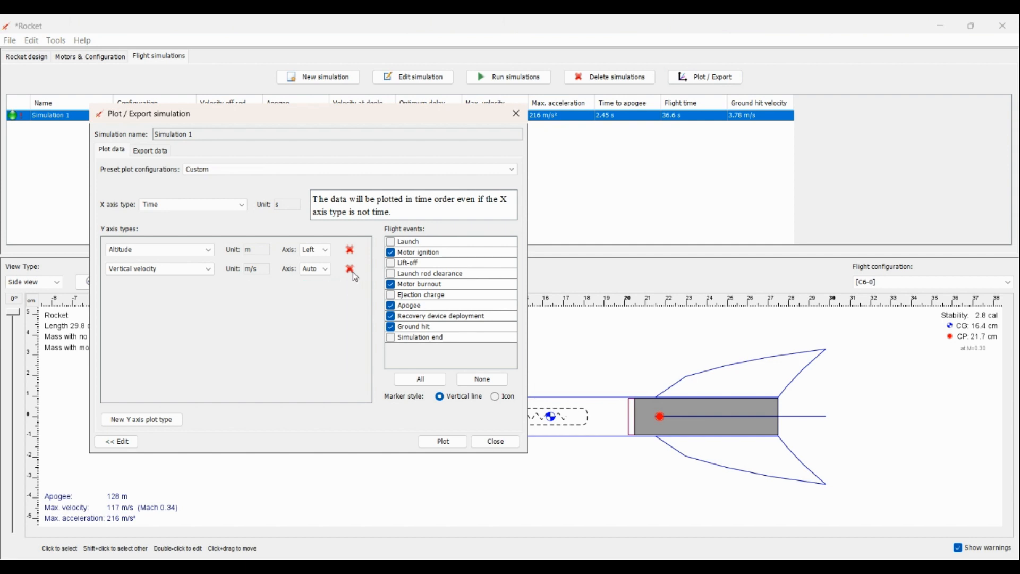
left_click(350, 268)
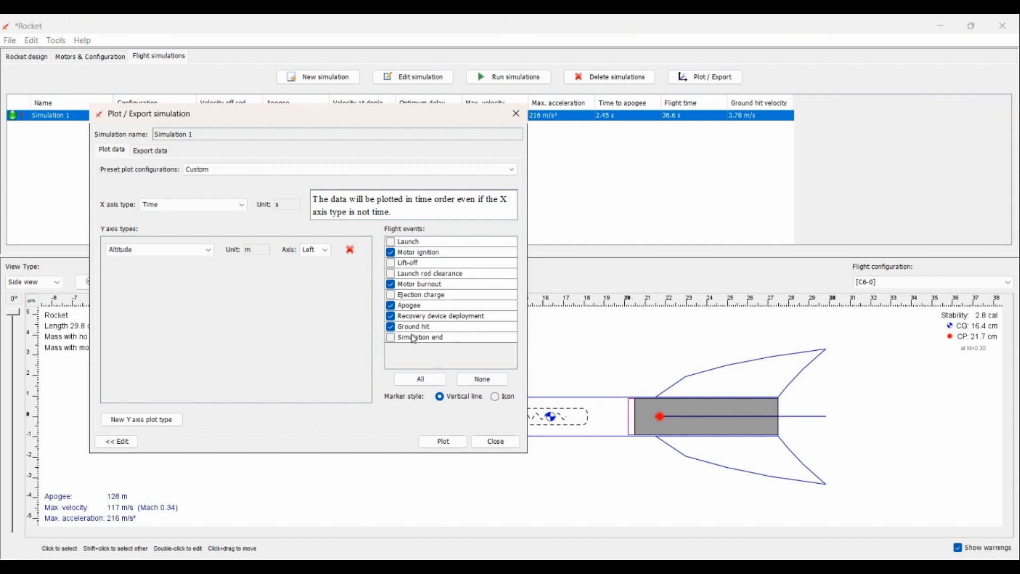
left_click(441, 441)
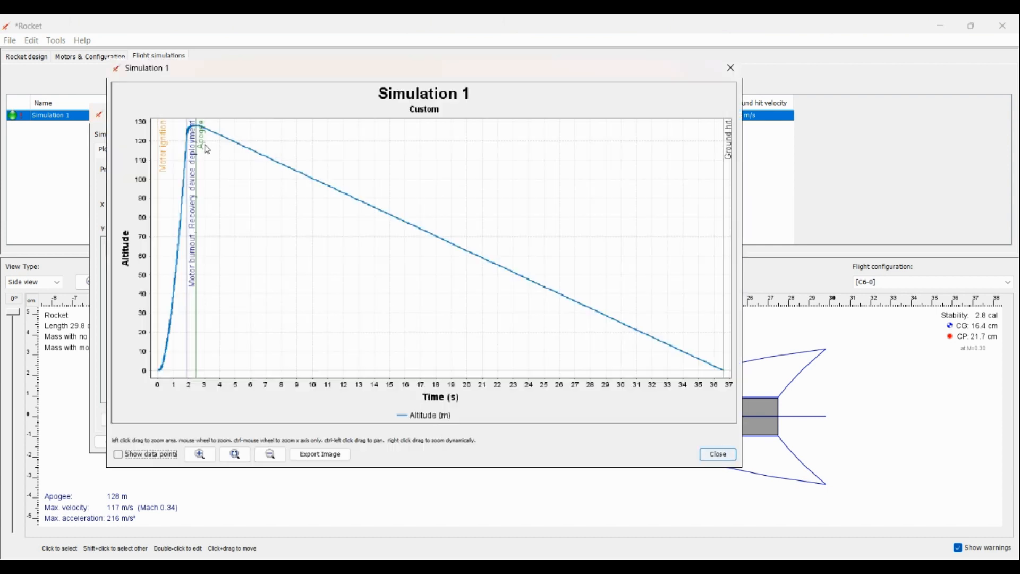
Step: Examine the recovery device deployment and apogee markers near the altitude curve's peak, and close the plot windows
mouse_move(190, 135)
scroll(189, 139, "up", 3)
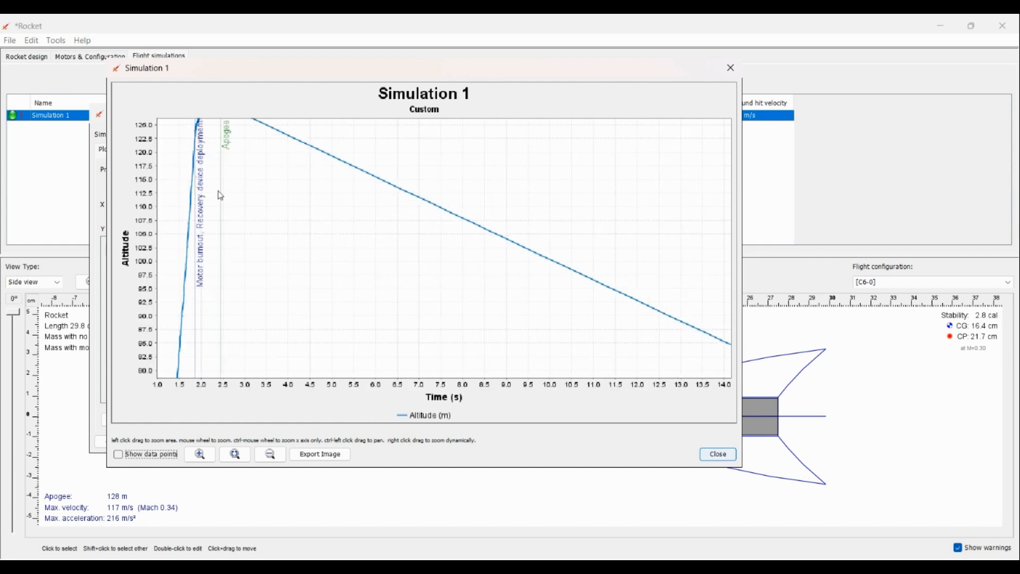
scroll(207, 152, "down", 3)
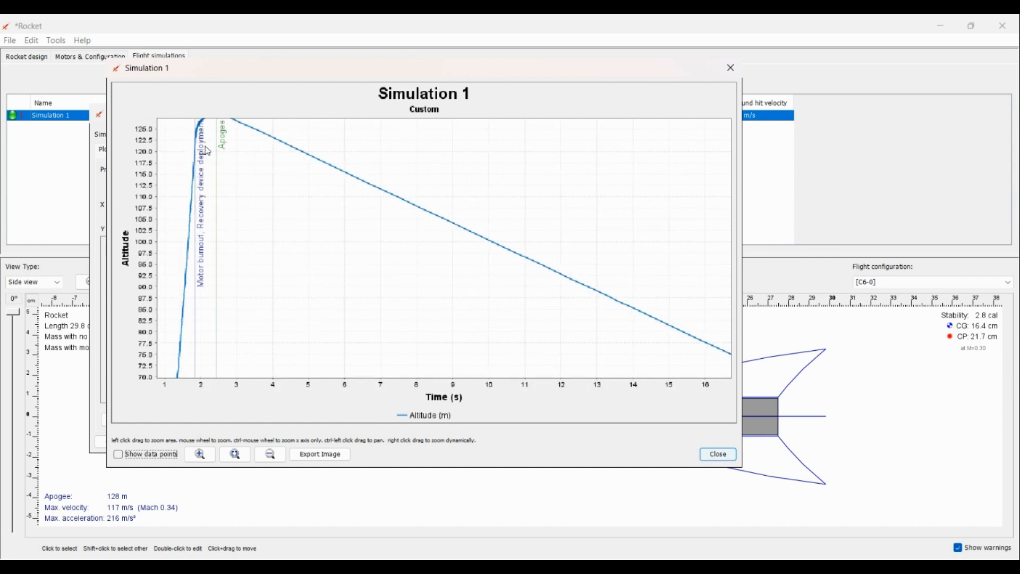
scroll(210, 144, "down", 3)
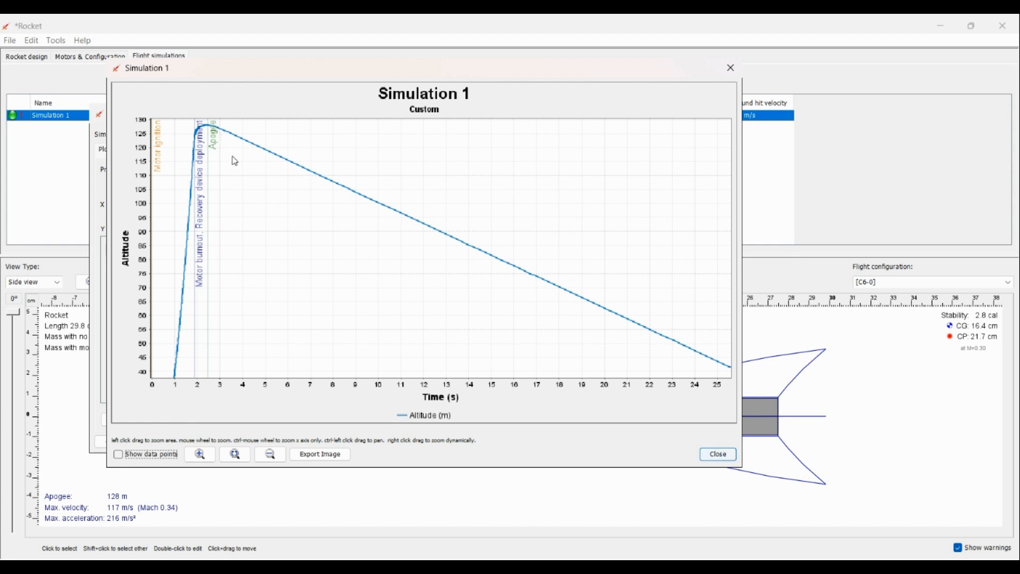
left_click(718, 454)
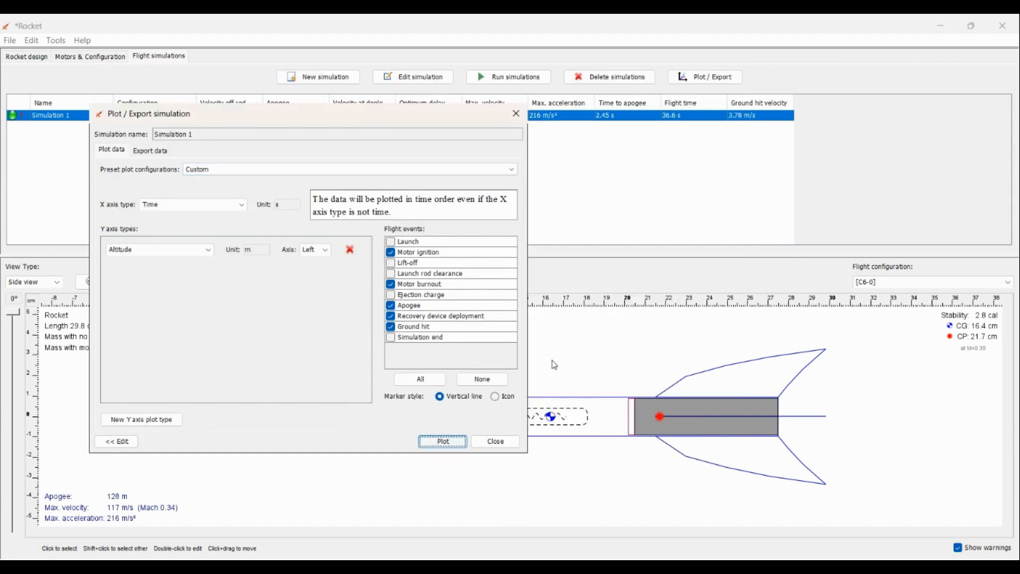
left_click(492, 442)
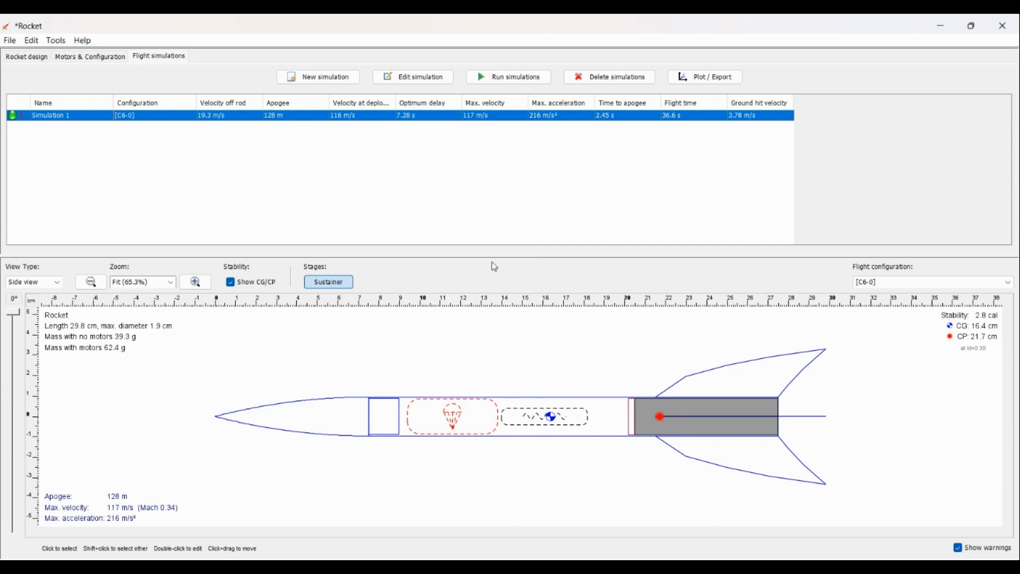
Step: Change the body tube's motor to C6-3 and check the updated flight simulation for warnings
left_click(91, 57)
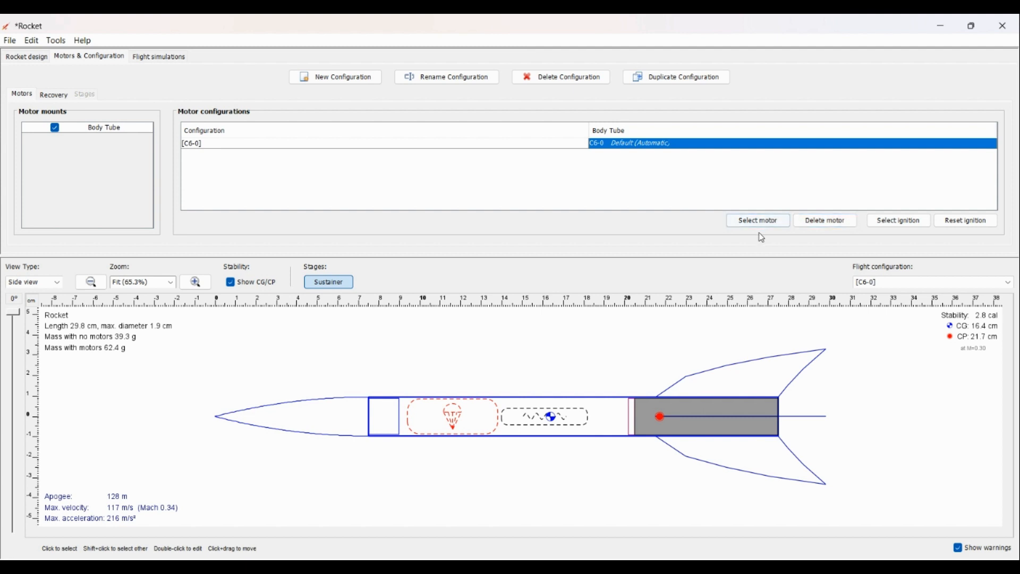
left_click(749, 221)
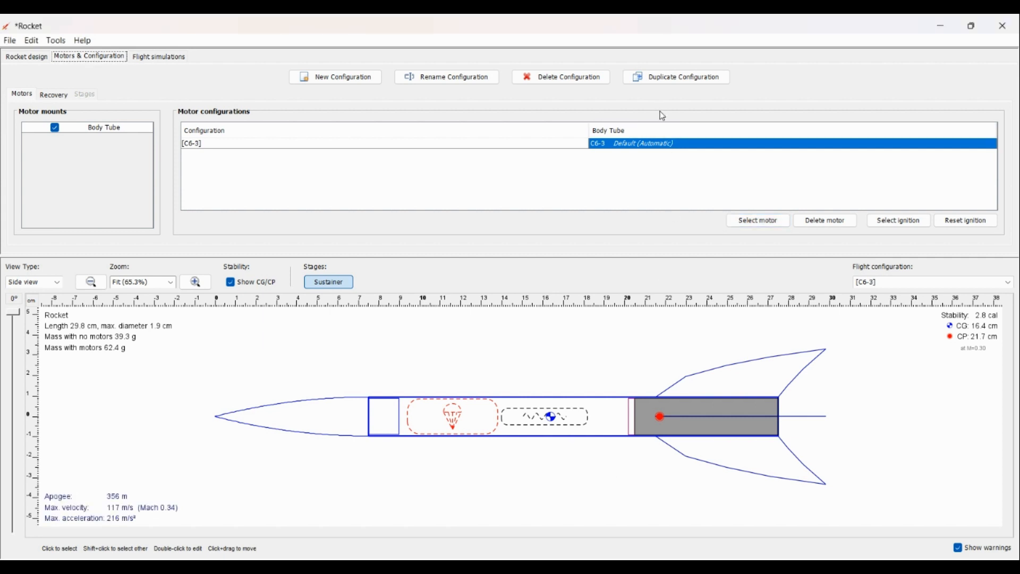
left_click(168, 60)
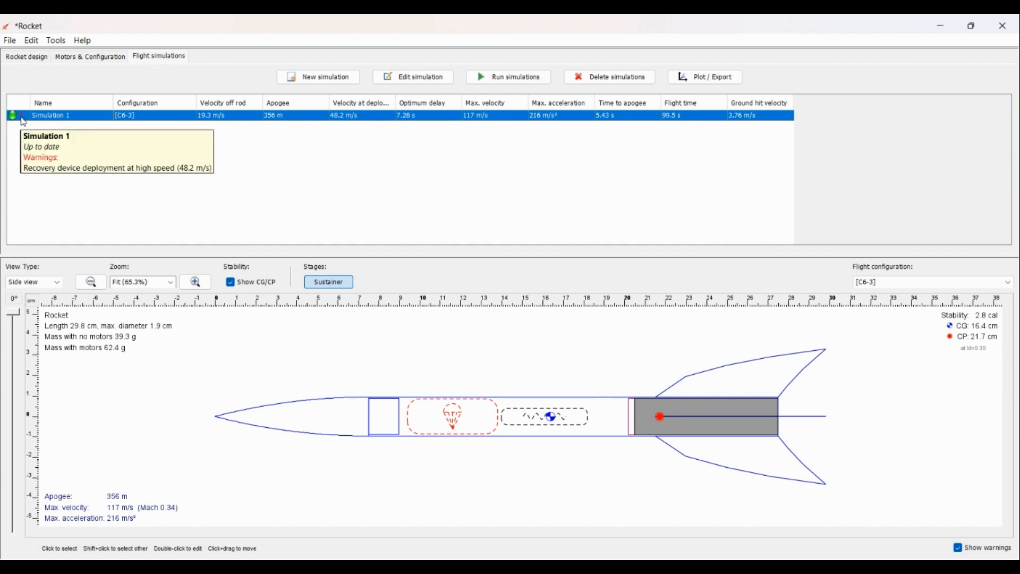
Step: Plot the C6-3 flight's altitude, compare recovery device deployment with apogee around the peak, and close the plot windows
left_click(694, 79)
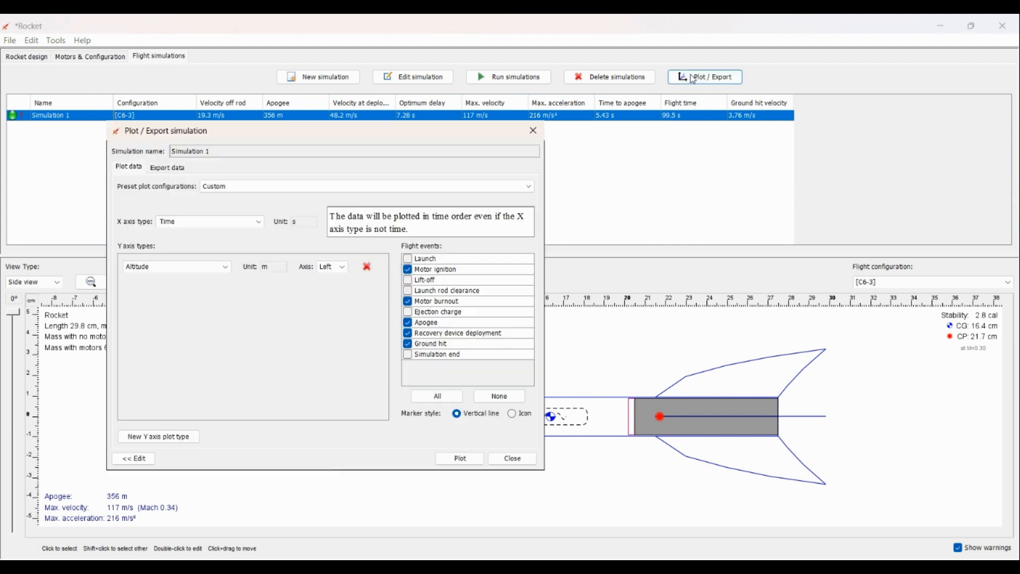
left_click(460, 458)
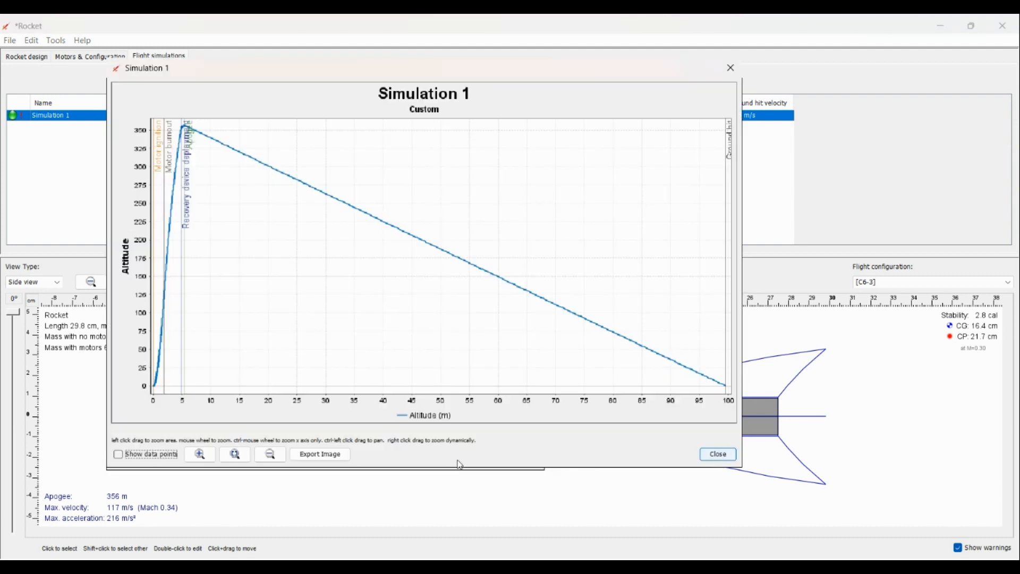
scroll(184, 128, "up", 3)
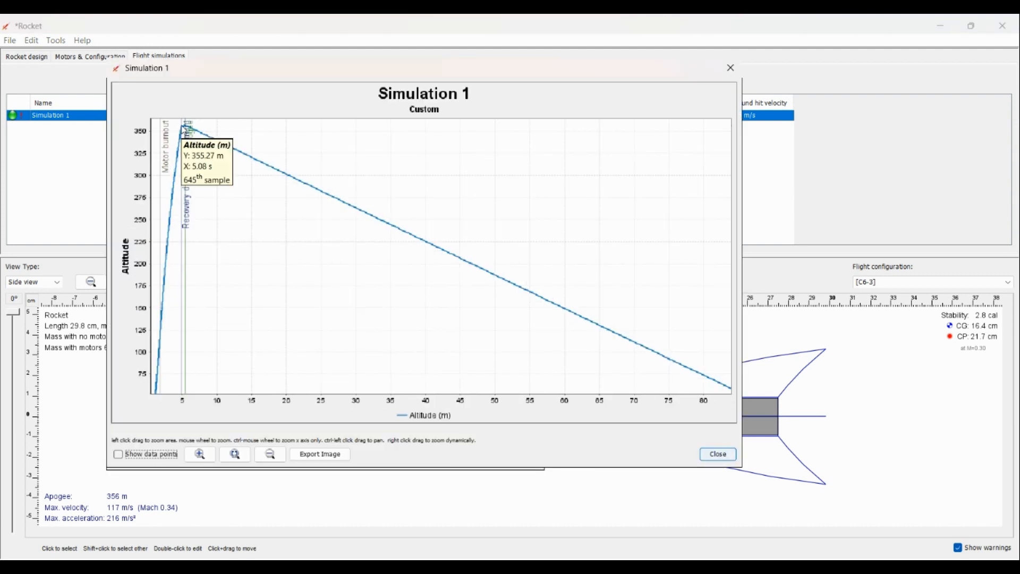
scroll(184, 128, "up", 5)
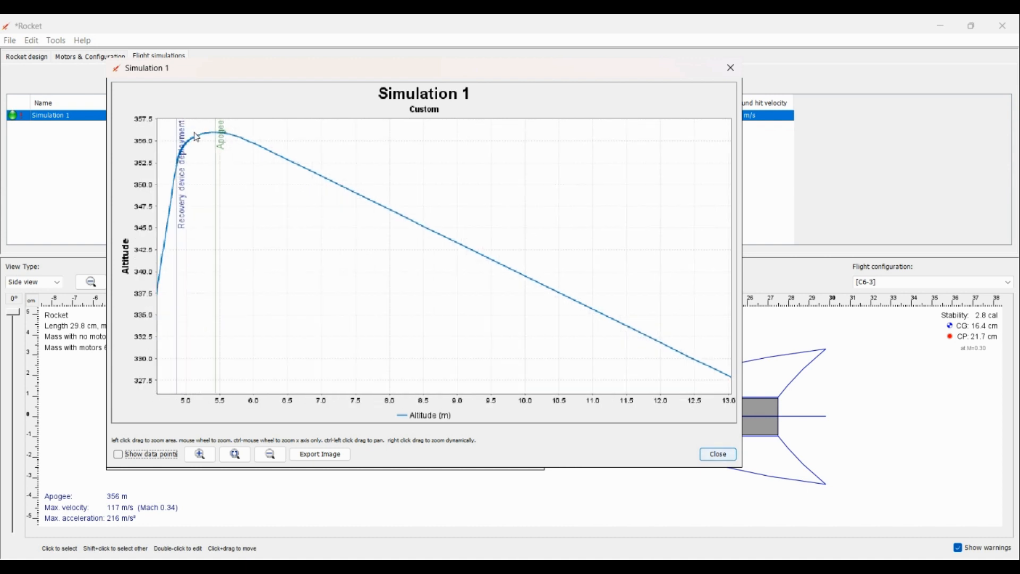
scroll(194, 142, "down", 4)
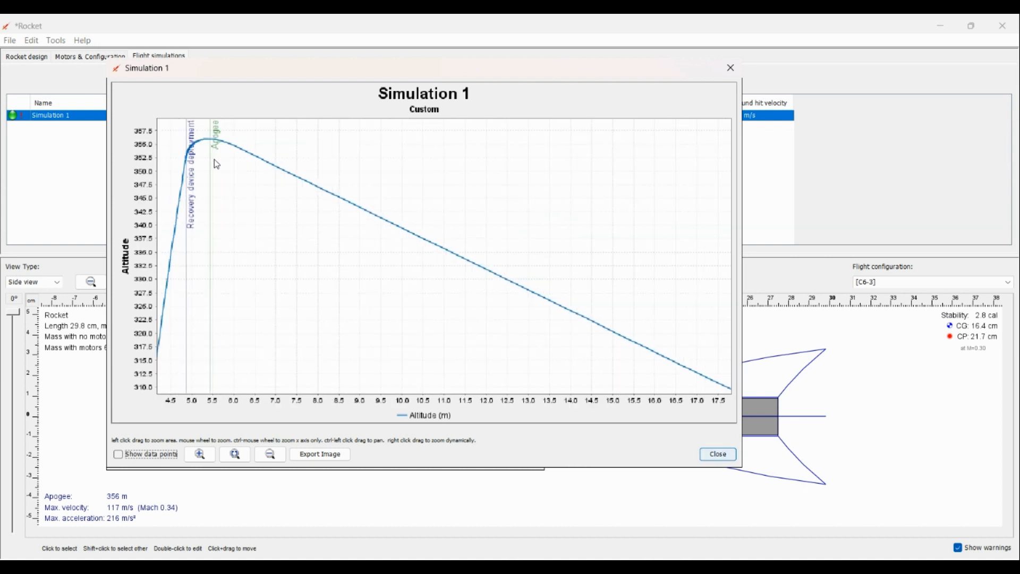
left_click(717, 454)
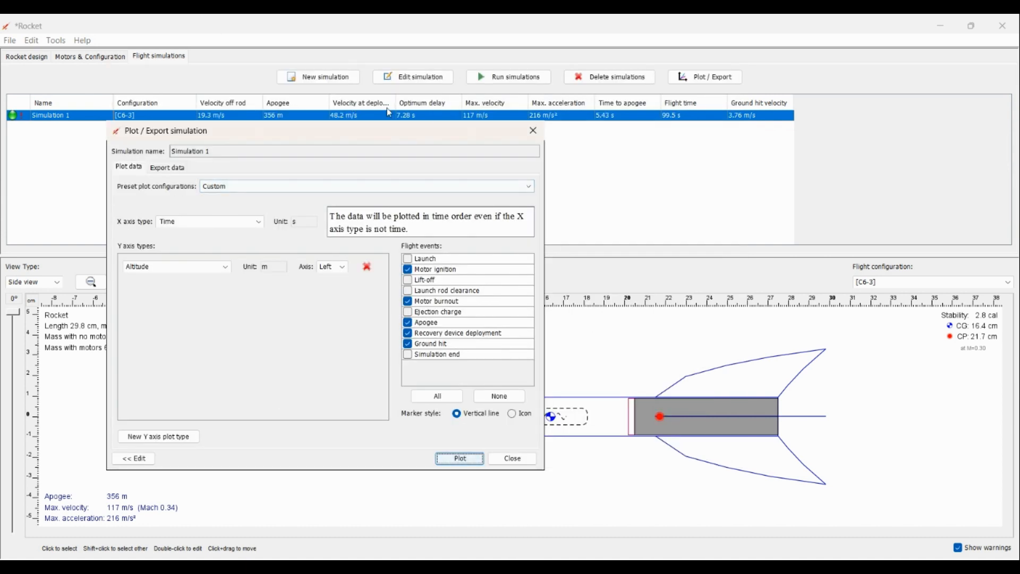
left_click(513, 458)
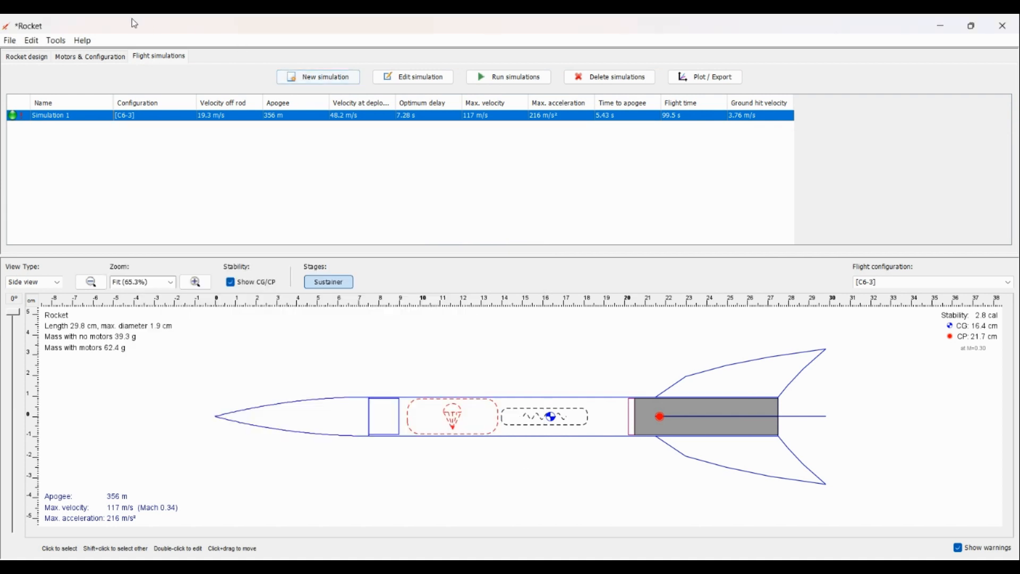
Step: Change the body tube's motor to C6-7 and show its updated flight simulation
left_click(95, 57)
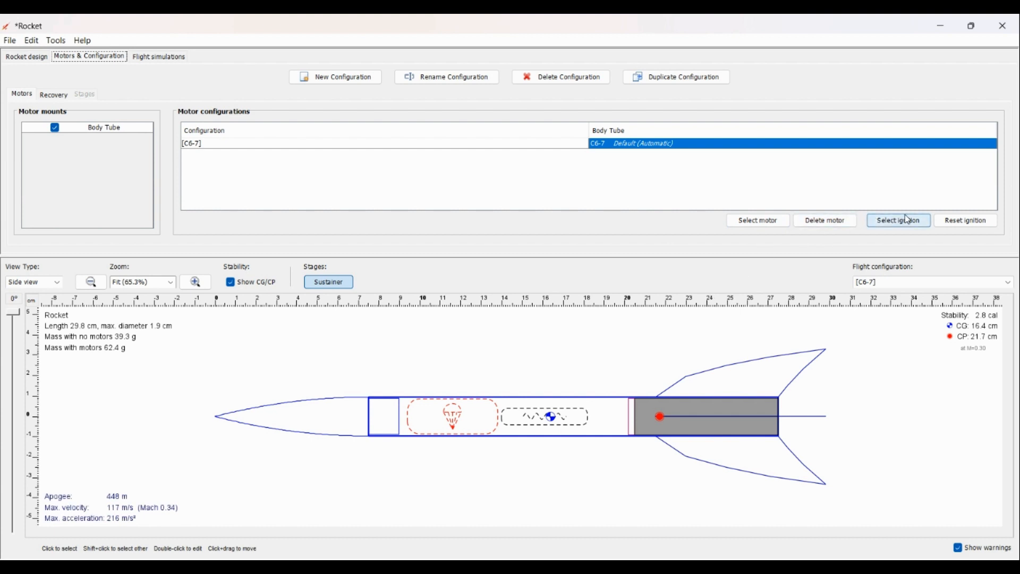
left_click(160, 58)
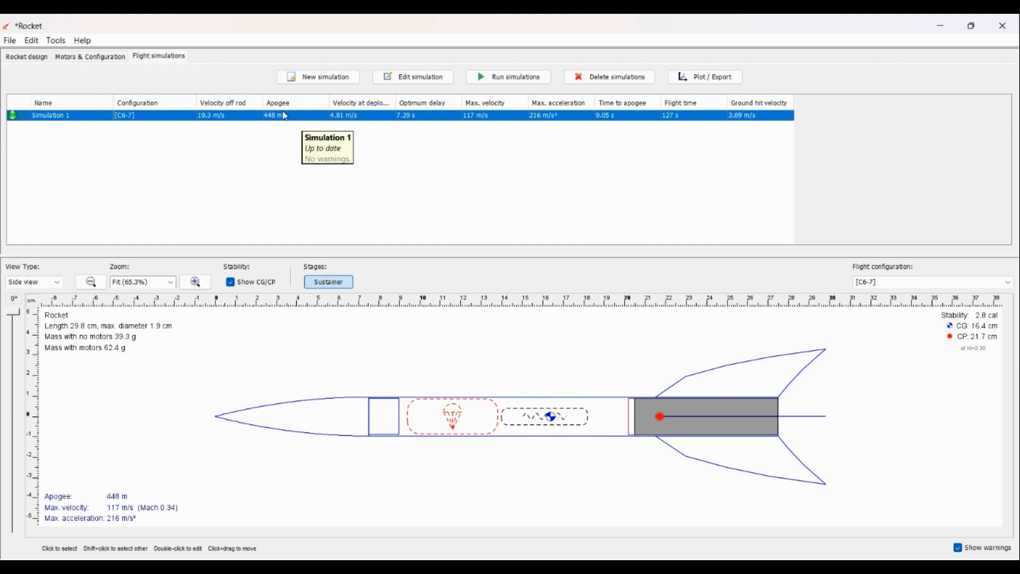
Step: Plot the C6-7 flight's altitude, examine how close recovery device deployment is to apogee, and close the plot windows
left_click(700, 77)
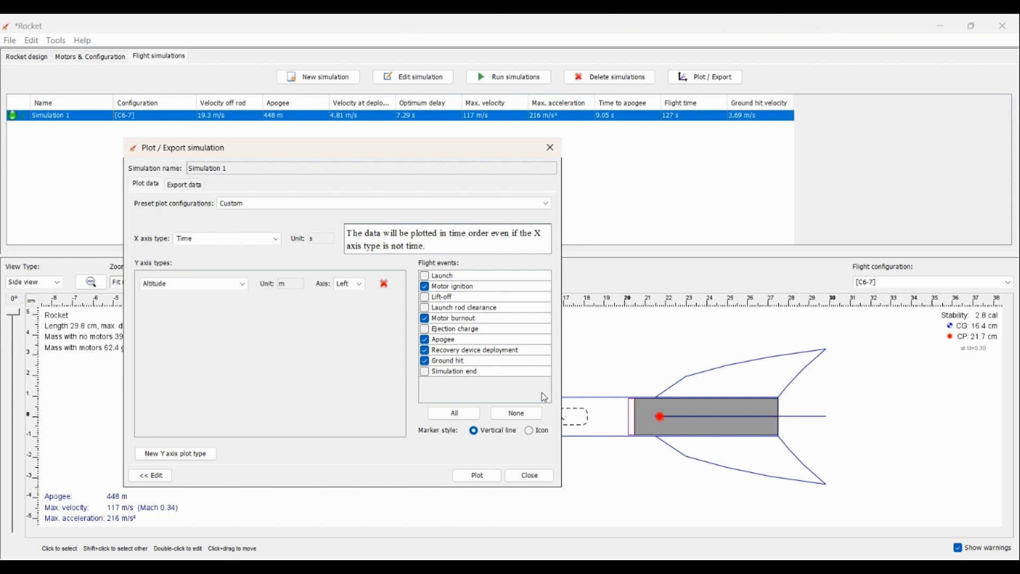
left_click(474, 473)
scroll(193, 132, "up", 5)
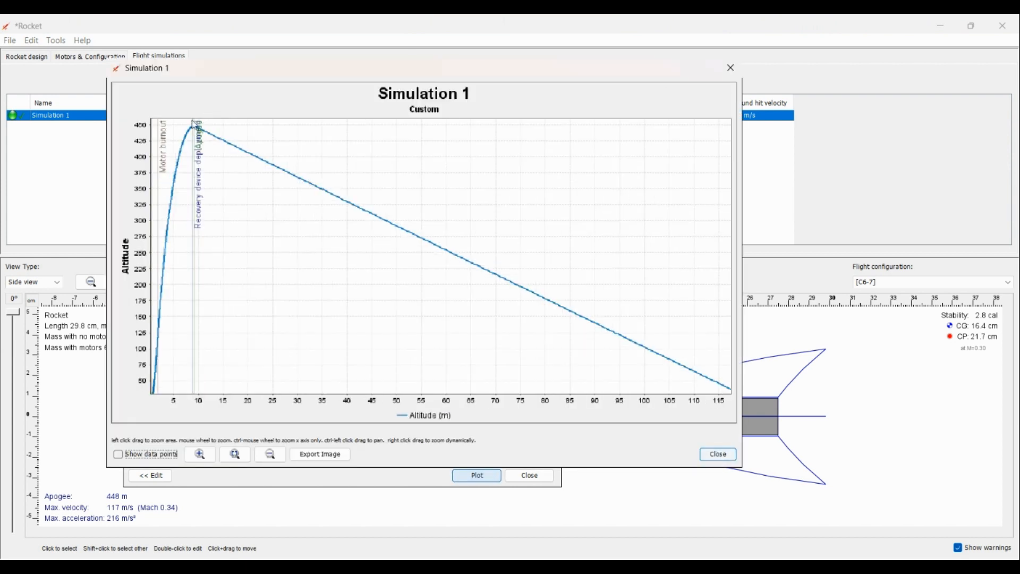
scroll(195, 140, "up", 4)
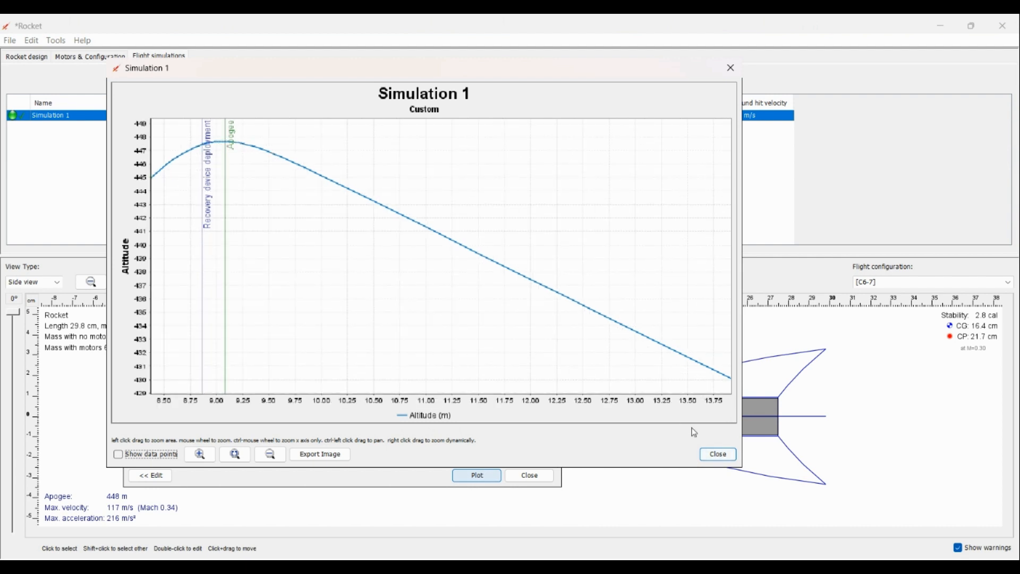
left_click(717, 452)
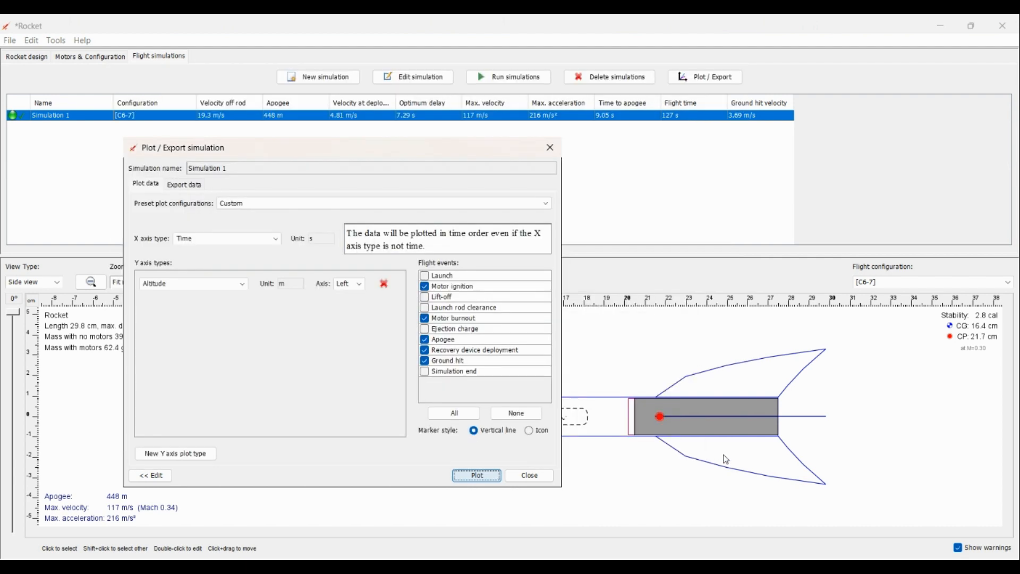
left_click(527, 475)
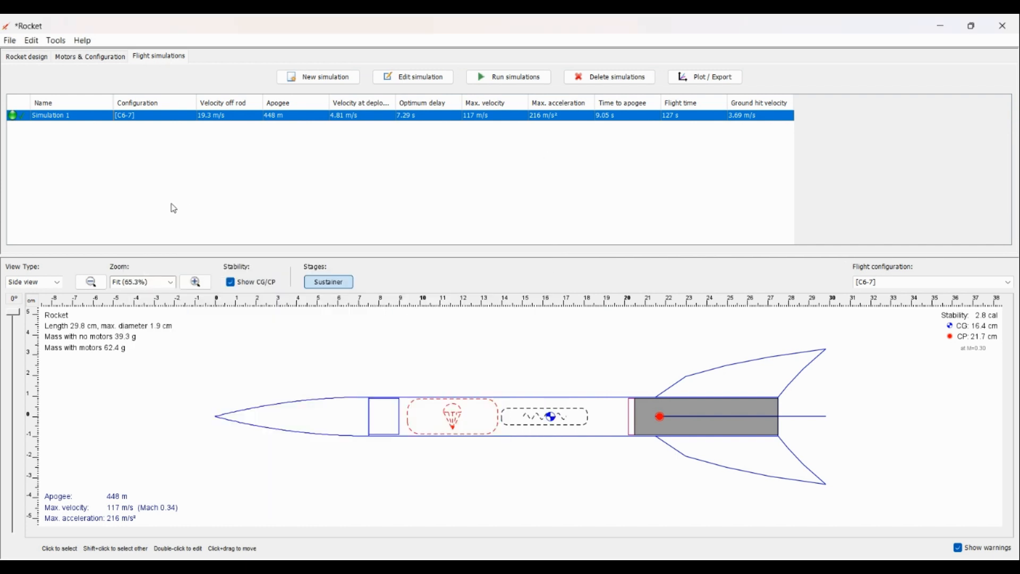